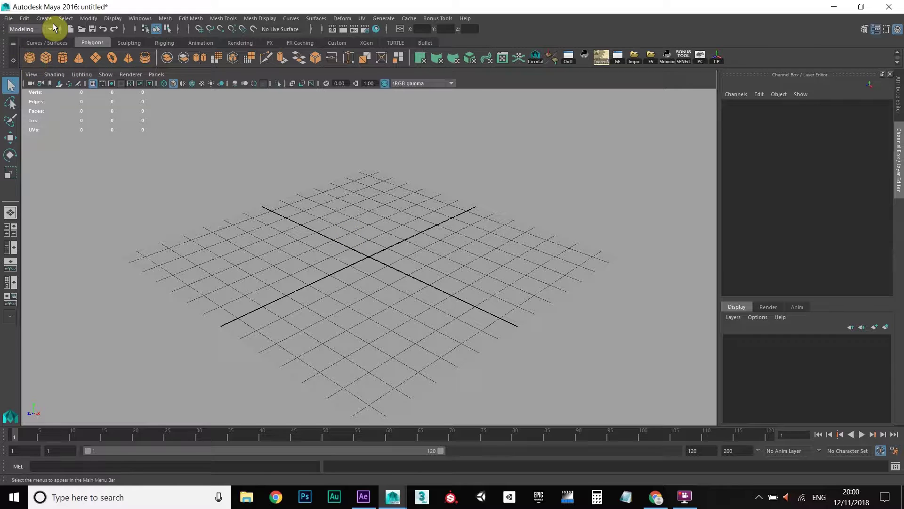
# - Create a polygon cylinder primitive with radius 1 and height 2 at the centre of the grid
pyautogui.click(46, 21)
pyautogui.moveTo(62, 53)
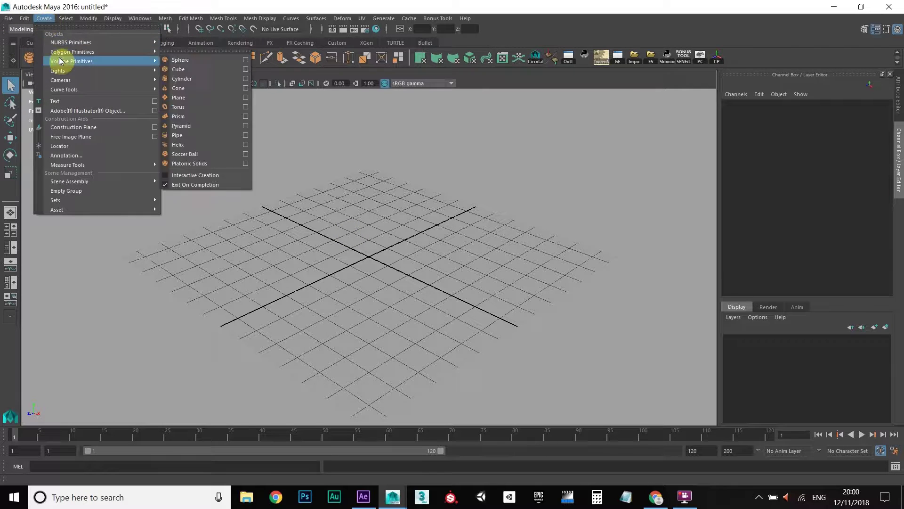
pyautogui.click(182, 78)
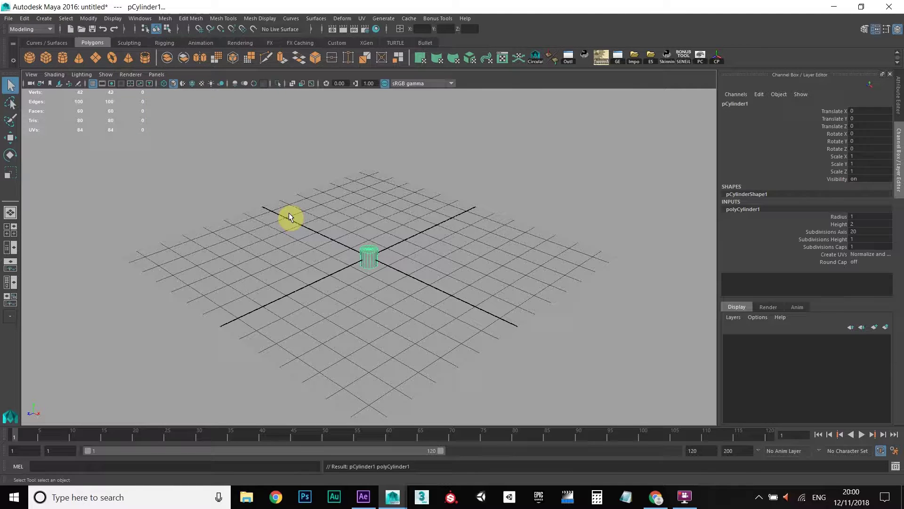
# - Select all the vertices of the cylinder's top cap and move them straight up to make the cylinder taller
pyautogui.scroll(6, 362, 246)
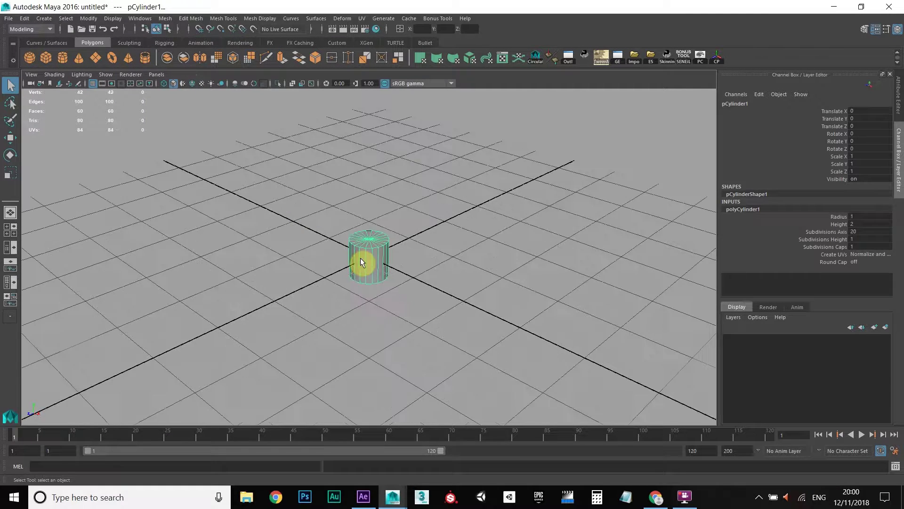
pyautogui.moveTo(370, 254)
pyautogui.keyDown('alt'); pyautogui.mouseDown()
pyautogui.moveTo(347, 266)
pyautogui.moveTo(360, 259)
pyautogui.mouseUp(); pyautogui.keyUp('alt')
pyautogui.scroll(3, 358, 255)
pyautogui.scroll(4, 357, 254)
pyautogui.keyDown('alt'); pyautogui.moveTo(359, 259); pyautogui.dragTo(335, 250, button='right'); pyautogui.keyUp('alt')
pyautogui.keyDown('alt'); pyautogui.moveTo(334, 250); pyautogui.dragTo(336, 247); pyautogui.keyUp('alt')
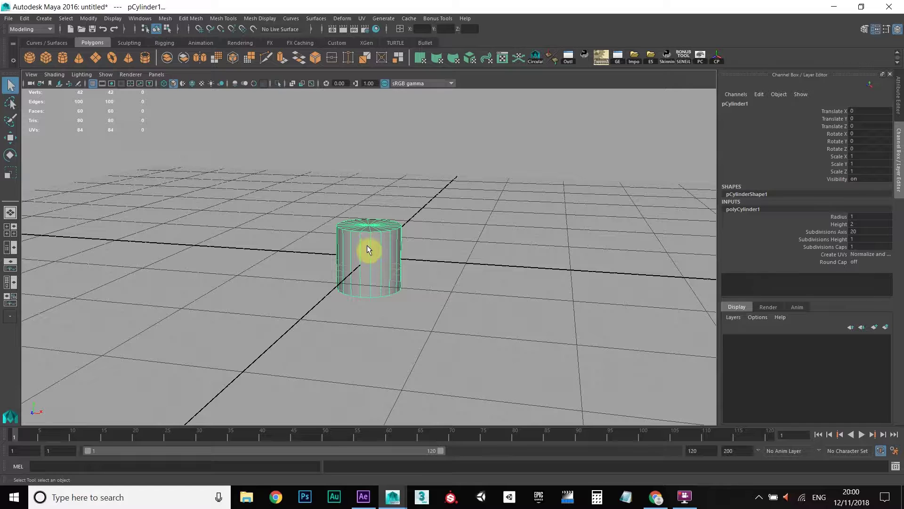
pyautogui.keyDown('alt'); pyautogui.moveTo(368, 249); pyautogui.dragTo(360, 246); pyautogui.keyUp('alt')
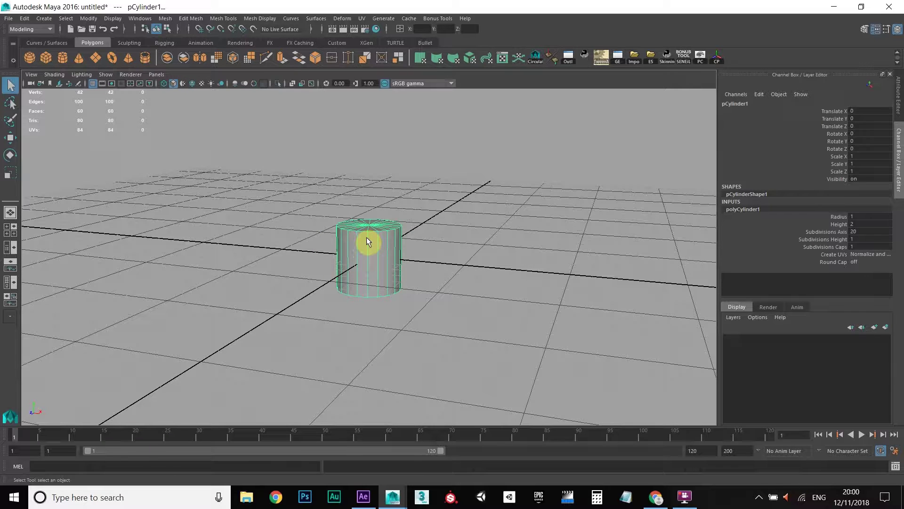
pyautogui.moveTo(367, 236); pyautogui.dragTo(278, 222, button='right')
pyautogui.moveTo(348, 210)
pyautogui.mouseDown()
pyautogui.moveTo(423, 249)
pyautogui.moveTo(349, 222)
pyautogui.mouseUp()
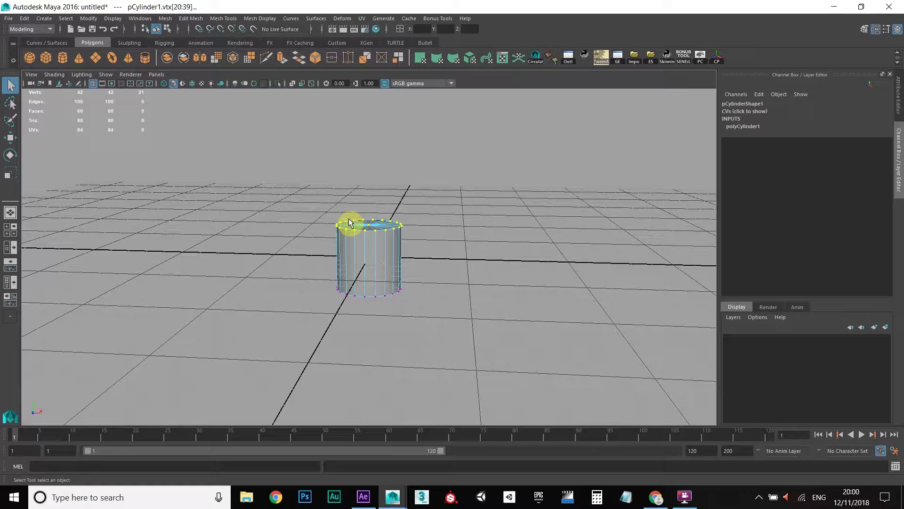
pyautogui.press('w')
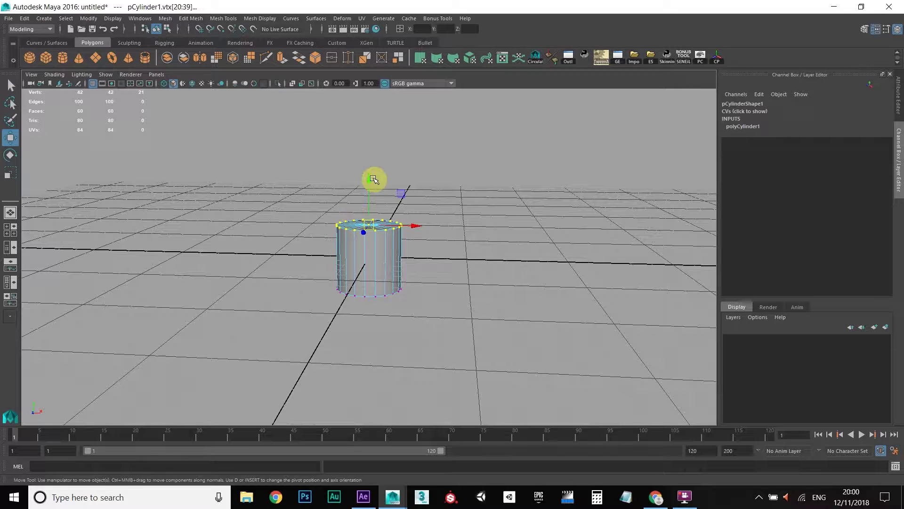
pyautogui.moveTo(370, 178); pyautogui.dragTo(377, 77)
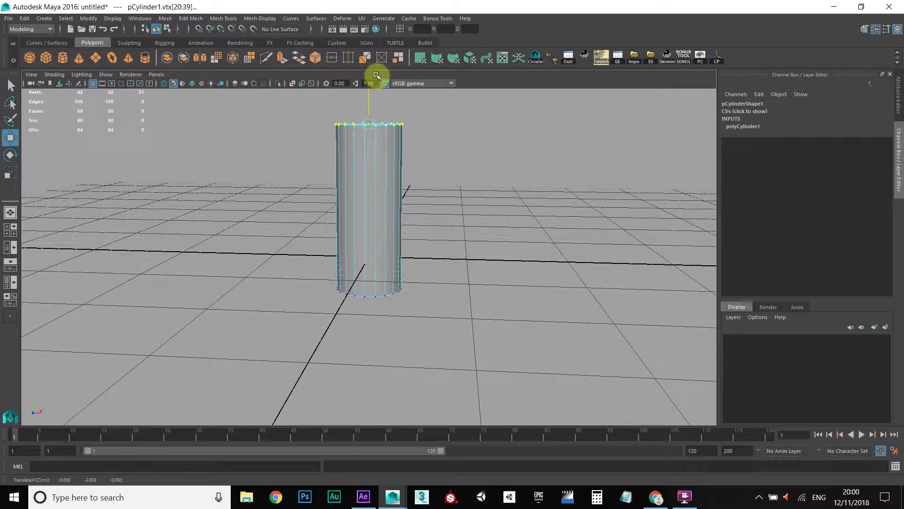
# - Raise the top cap vertices slightly further, to a height of about 4.23, and return to object selection
pyautogui.scroll(-3, 379, 188)
pyautogui.keyDown('alt'); pyautogui.moveTo(377, 195); pyautogui.dragTo(377, 212, button='middle'); pyautogui.keyUp('alt')
pyautogui.scroll(1, 376, 212)
pyautogui.moveTo(369, 125); pyautogui.dragTo(368, 117)
pyautogui.keyDown('alt'); pyautogui.moveTo(366, 172); pyautogui.dragTo(339, 199); pyautogui.keyUp('alt')
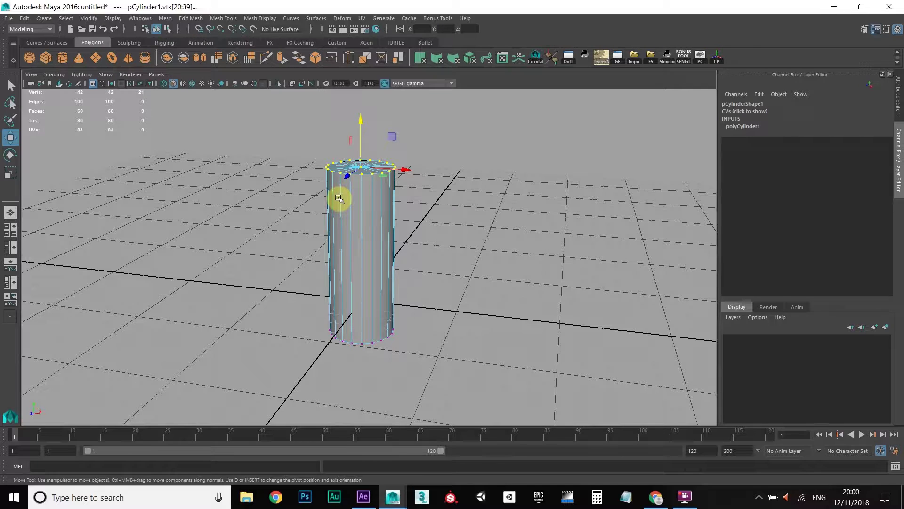
pyautogui.press('F8')
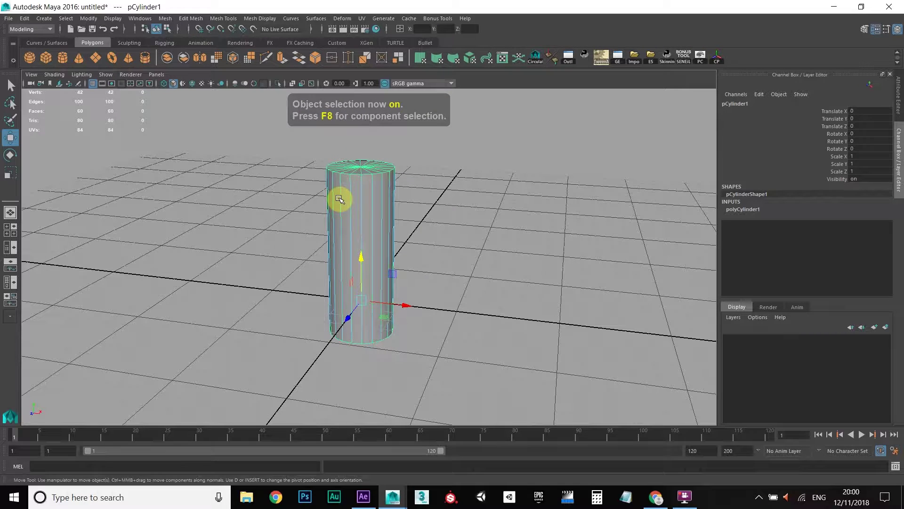
# - Select only the cylinder's top cap faces, excluding the side faces from the selection
pyautogui.keyDown('alt'); pyautogui.moveTo(307, 196); pyautogui.dragTo(311, 206, button='middle'); pyautogui.keyUp('alt')
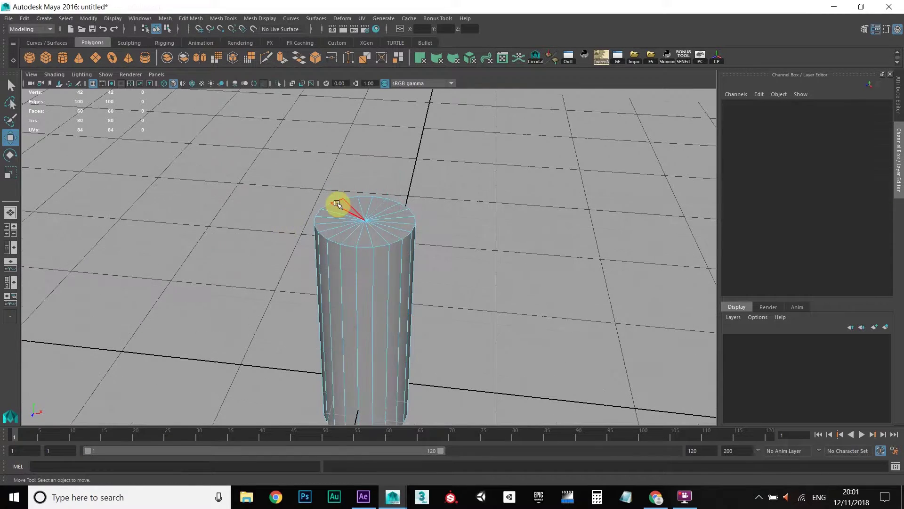
pyautogui.press('F8')
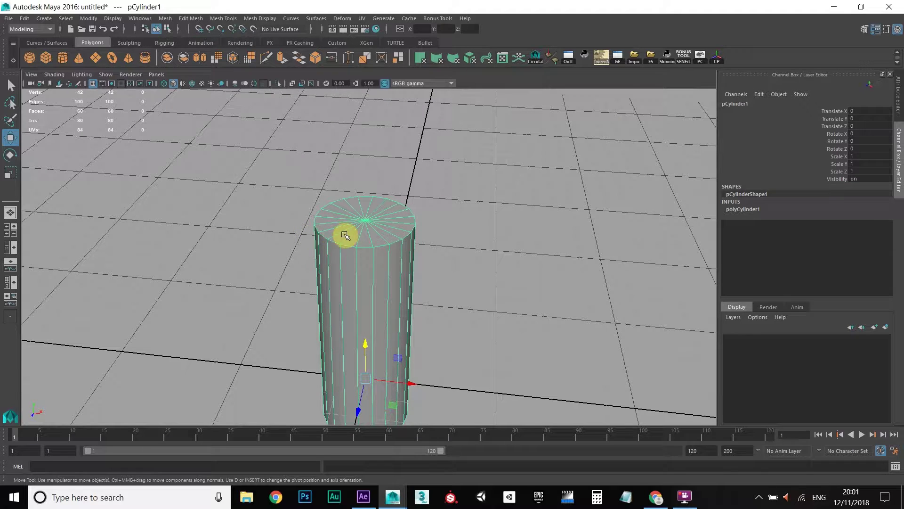
pyautogui.moveTo(356, 232); pyautogui.dragTo(357, 253, button='right')
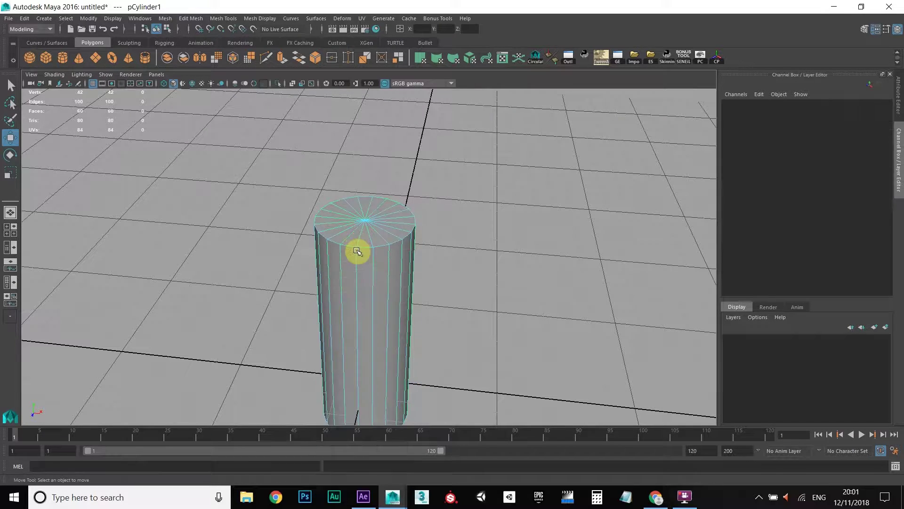
pyautogui.moveTo(287, 173); pyautogui.dragTo(459, 254)
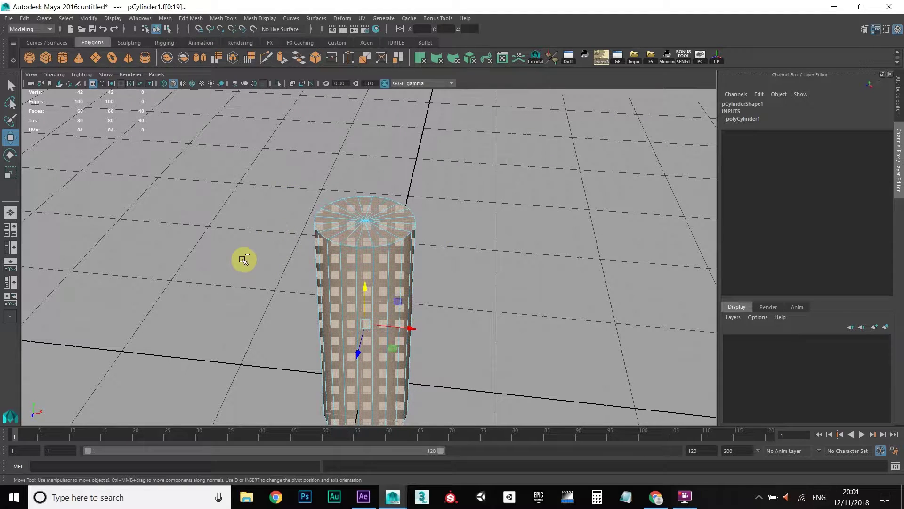
pyautogui.keyDown('ctrl'); pyautogui.moveTo(289, 282); pyautogui.dragTo(464, 317); pyautogui.keyUp('ctrl')
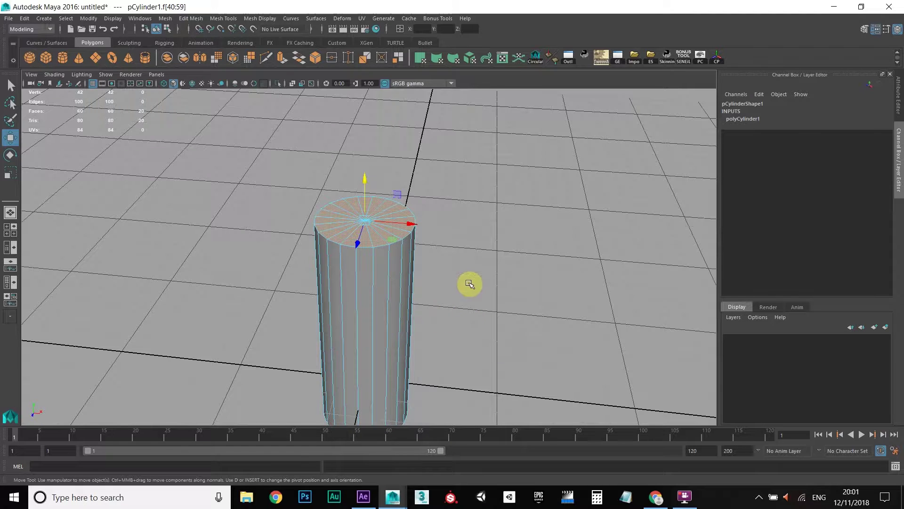
pyautogui.keyDown('alt'); pyautogui.moveTo(468, 283); pyautogui.dragTo(338, 235); pyautogui.keyUp('alt')
pyautogui.scroll(4, 339, 236)
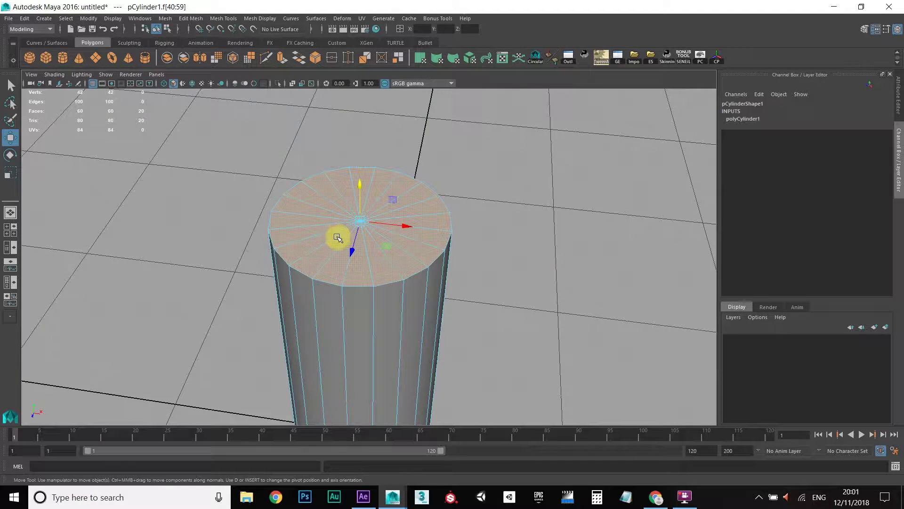
pyautogui.click(343, 256)
pyautogui.click(327, 255)
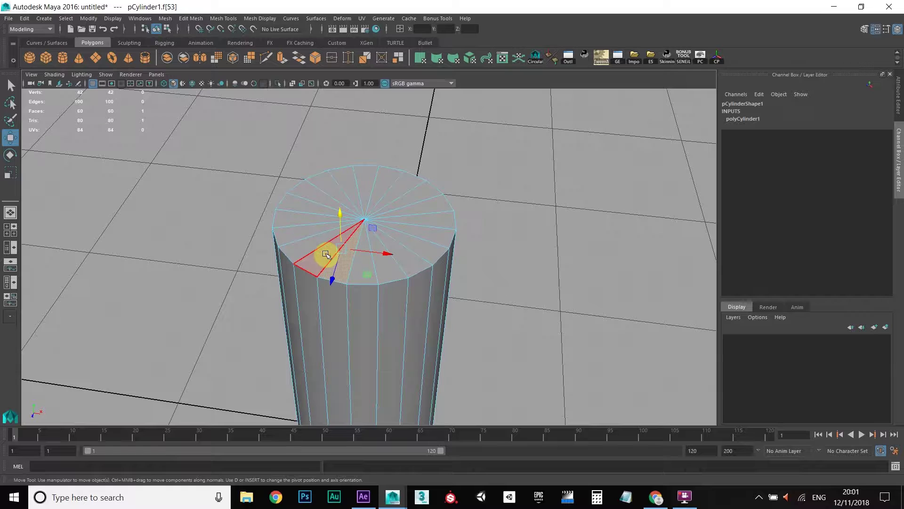
pyautogui.keyDown('shift'); pyautogui.click(326, 255); pyautogui.keyUp('shift')
pyautogui.keyDown('shift'); pyautogui.click(316, 246); pyautogui.keyUp('shift')
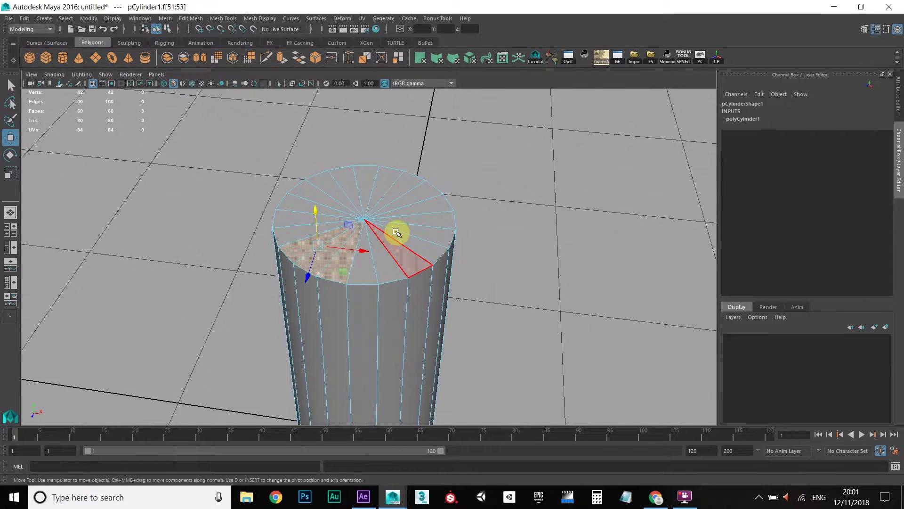
pyautogui.keyDown('alt'); pyautogui.moveTo(397, 234); pyautogui.dragTo(358, 200); pyautogui.keyUp('alt')
pyautogui.hotkey('ctrl', 'z')
pyautogui.hotkey('ctrl', 'z')
pyautogui.hotkey('ctrl', 'z')
# - Extrude the top cap faces and scale them uniformly inward to about 0.82 to form a thin rim
pyautogui.scroll(-3, 386, 232)
pyautogui.keyDown('alt'); pyautogui.moveTo(351, 250); pyautogui.dragTo(356, 206, button='middle'); pyautogui.keyUp('alt')
pyautogui.keyDown('alt'); pyautogui.moveTo(356, 206); pyautogui.dragTo(363, 237); pyautogui.keyUp('alt')
pyautogui.keyDown('alt'); pyautogui.moveTo(363, 231); pyautogui.dragTo(365, 222, button='right'); pyautogui.keyUp('alt')
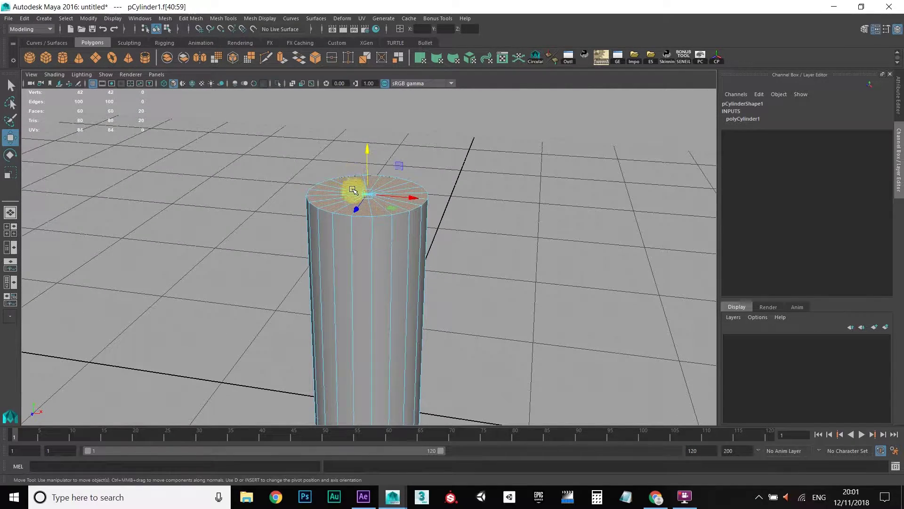
pyautogui.keyDown('alt'); pyautogui.moveTo(353, 191); pyautogui.dragTo(382, 211, button='right'); pyautogui.keyUp('alt')
pyautogui.keyDown('alt'); pyautogui.moveTo(349, 183); pyautogui.dragTo(350, 208); pyautogui.keyUp('alt')
pyautogui.keyDown('alt'); pyautogui.moveTo(350, 208); pyautogui.dragTo(350, 195, button='middle'); pyautogui.keyUp('alt')
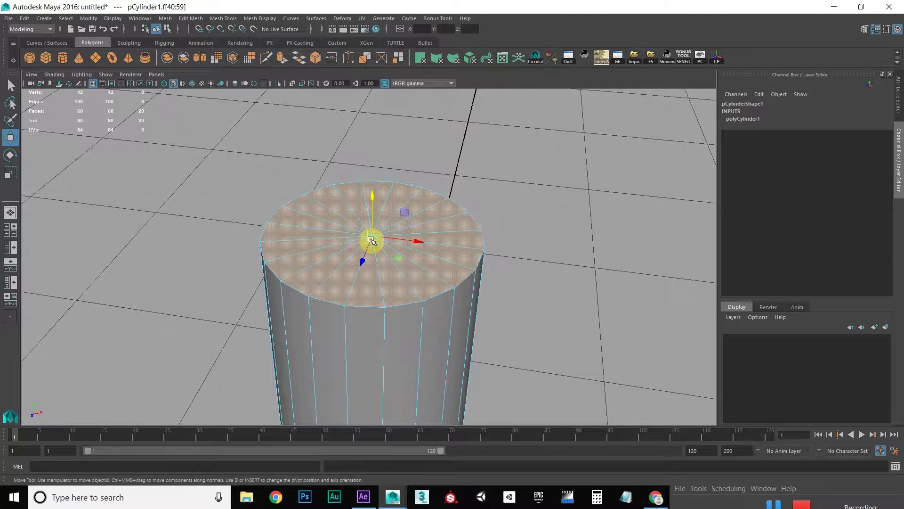
pyautogui.keyDown('shift'); pyautogui.moveTo(372, 241); pyautogui.dragTo(369, 258, button='right'); pyautogui.keyUp('shift')
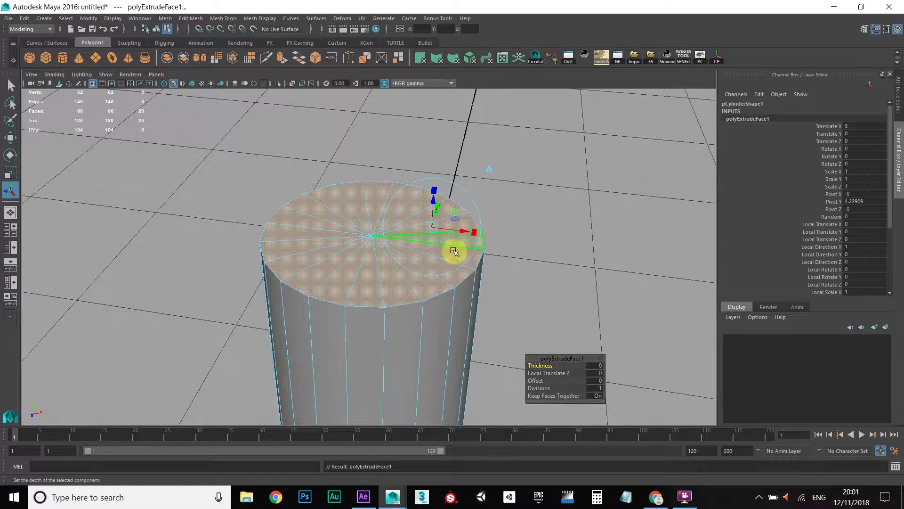
pyautogui.click(433, 188)
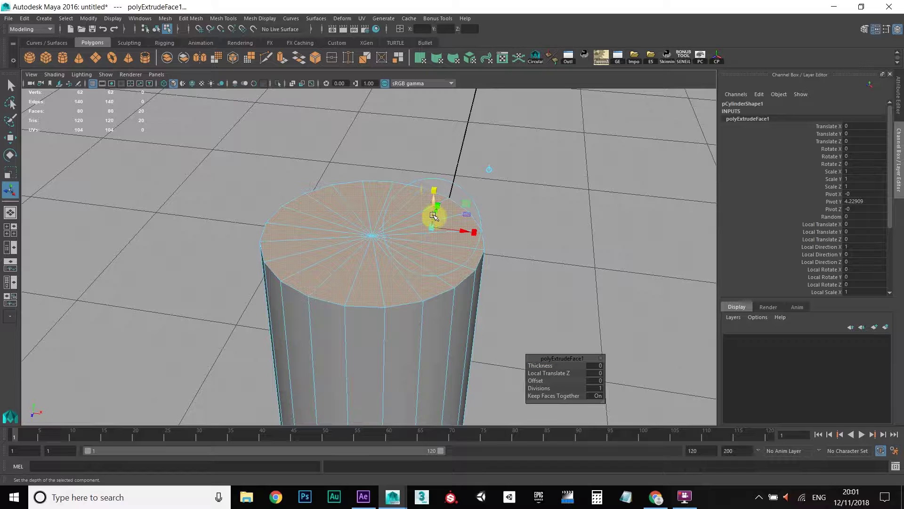
pyautogui.moveTo(432, 226); pyautogui.dragTo(428, 227)
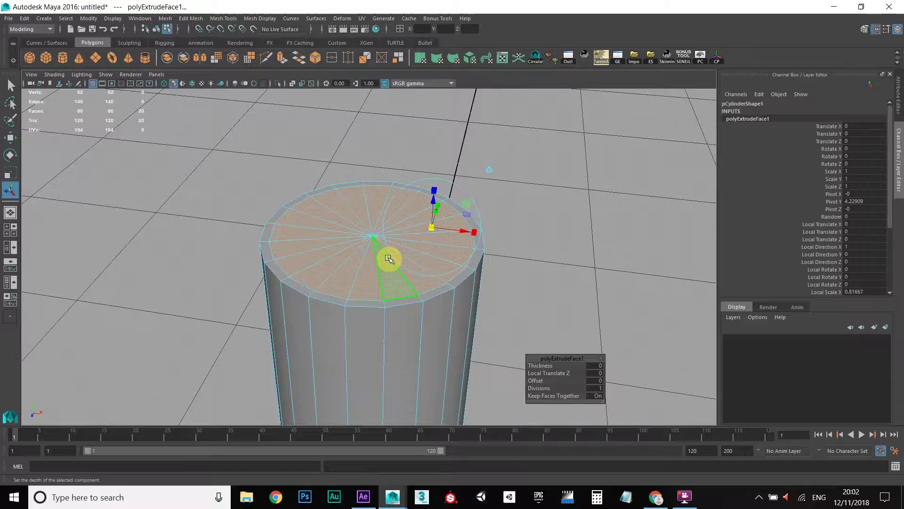
# - Extrude the inner cap faces again and, in wireframe display, push them down about 4.25 units inside the cylinder
pyautogui.keyDown('alt'); pyautogui.moveTo(343, 259); pyautogui.dragTo(347, 181, button='middle'); pyautogui.keyUp('alt')
pyautogui.scroll(-5, 340, 220)
pyautogui.keyDown('alt'); pyautogui.moveTo(340, 219); pyautogui.dragTo(329, 247); pyautogui.keyUp('alt')
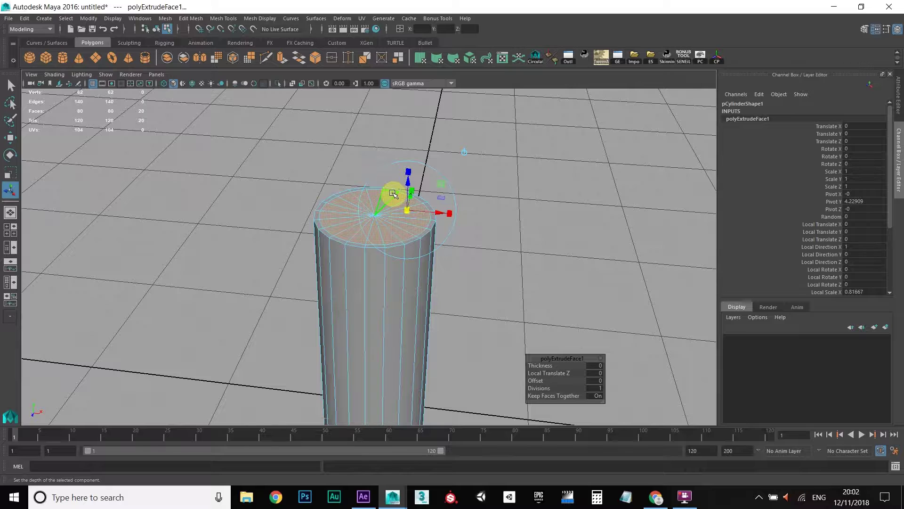
pyautogui.hotkey('ctrl', 'e')
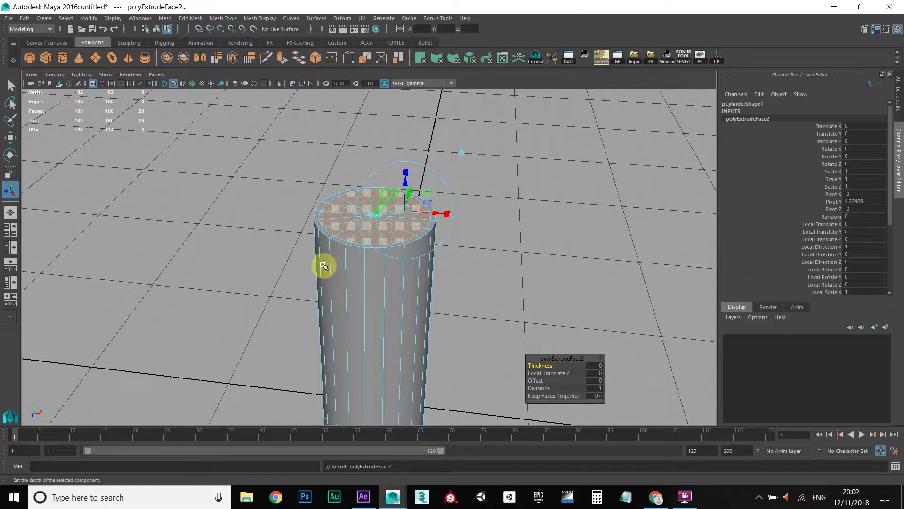
pyautogui.keyDown('alt'); pyautogui.moveTo(323, 262); pyautogui.dragTo(339, 230); pyautogui.keyUp('alt')
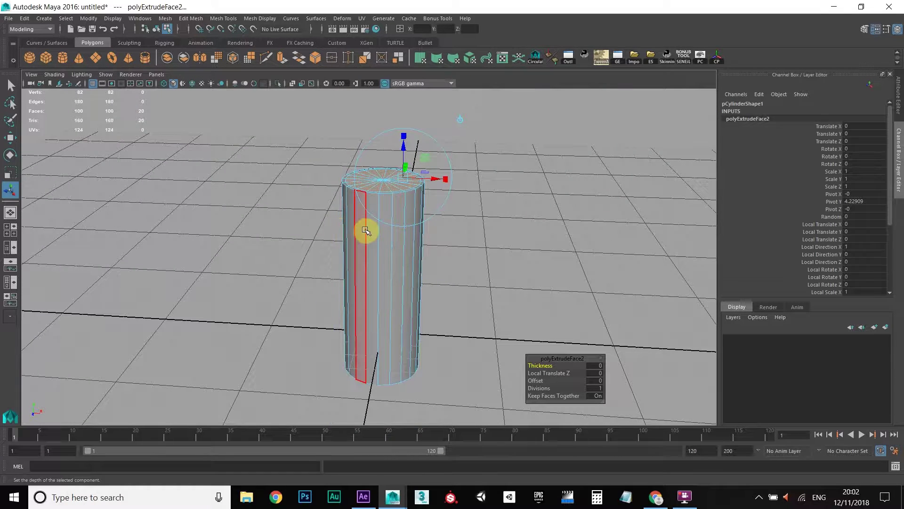
pyautogui.press('4')
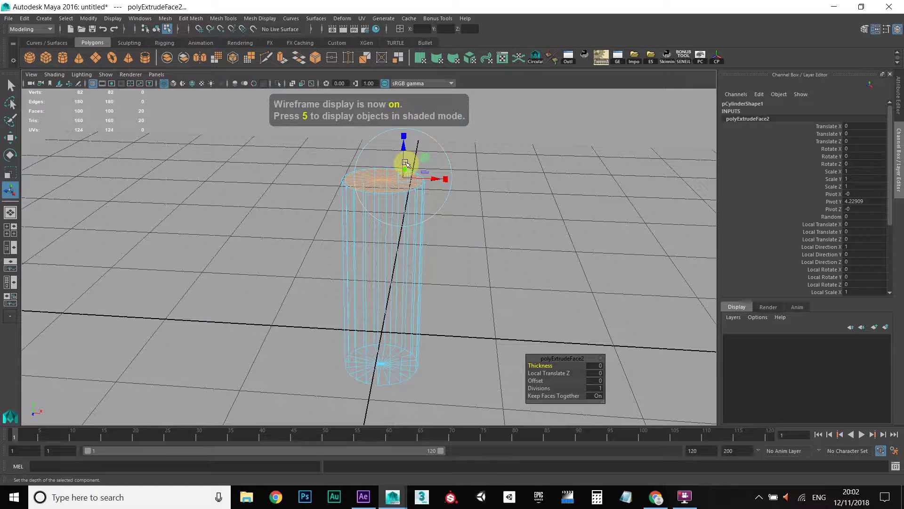
pyautogui.moveTo(403, 158); pyautogui.dragTo(397, 309)
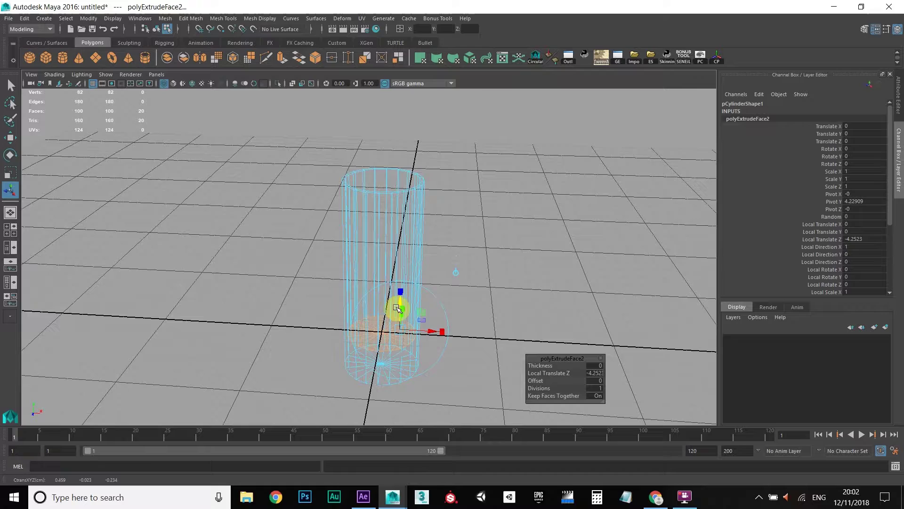
# - Lower the extruded inner floor closer to the cylinder's base, to a local Z translation of about -4.5
pyautogui.keyDown('alt'); pyautogui.moveTo(397, 308); pyautogui.dragTo(393, 262, button='middle'); pyautogui.keyUp('alt')
pyautogui.scroll(4, 385, 262)
pyautogui.keyDown('alt'); pyautogui.moveTo(377, 262); pyautogui.dragTo(425, 267); pyautogui.keyUp('alt')
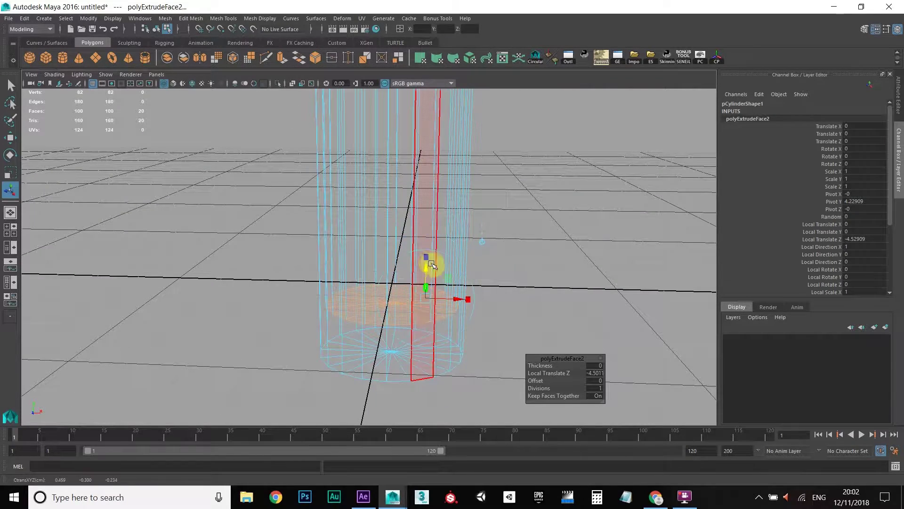
pyautogui.keyDown('alt'); pyautogui.moveTo(430, 264); pyautogui.dragTo(412, 174, button='middle'); pyautogui.keyUp('alt')
pyautogui.keyDown('alt'); pyautogui.moveTo(411, 174); pyautogui.dragTo(354, 242); pyautogui.keyUp('alt')
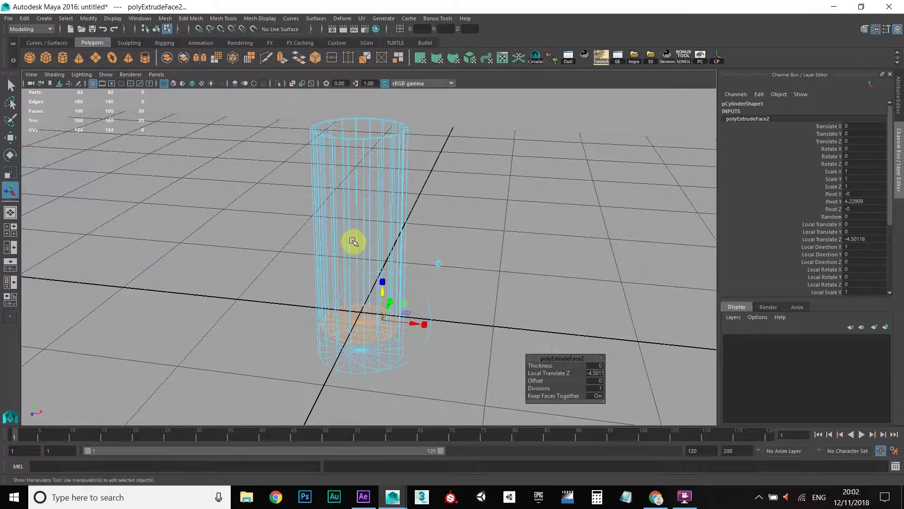
# - Return to object selection and switch the viewport to shaded display with textures
pyautogui.press('F8')
pyautogui.press('F8')
pyautogui.keyDown('alt'); pyautogui.moveTo(353, 241); pyautogui.dragTo(350, 274, button='middle'); pyautogui.keyUp('alt')
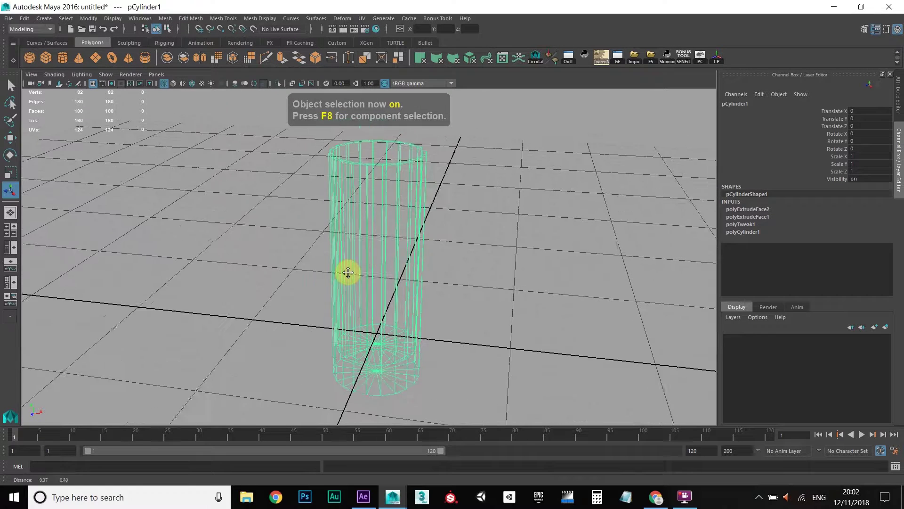
pyautogui.press('6')
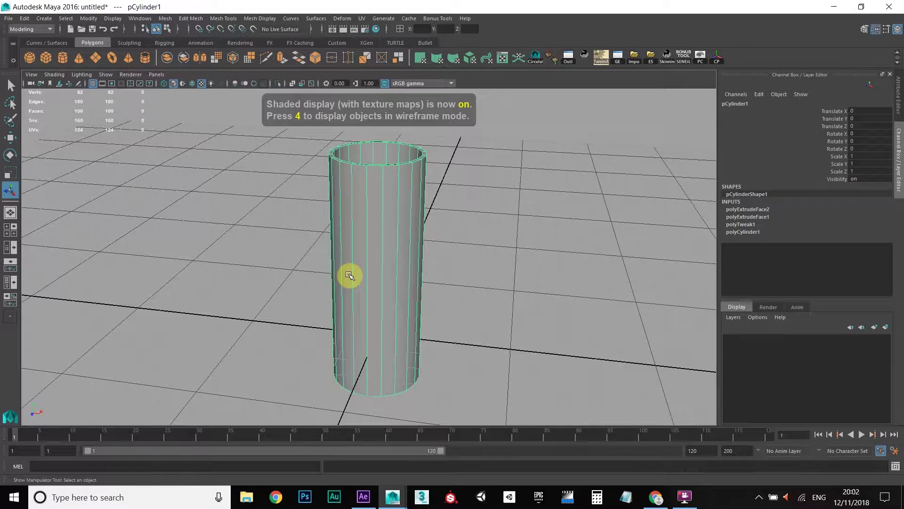
# - Examine the hollow cylinder's rim, inner walls and outer side from several angles
pyautogui.moveTo(285, 252)
pyautogui.keyDown('alt'); pyautogui.mouseDown(button='middle')
pyautogui.moveTo(285, 269)
pyautogui.moveTo(296, 261)
pyautogui.mouseUp(button='middle'); pyautogui.keyUp('alt')
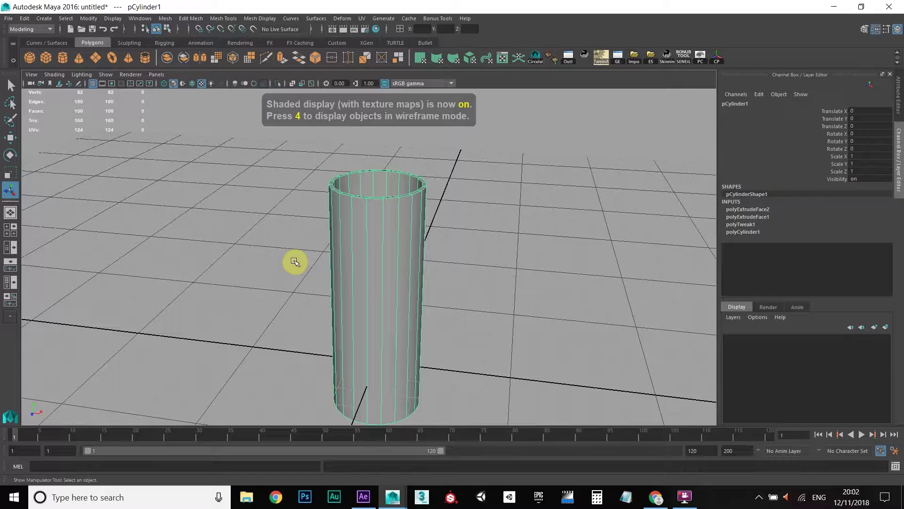
pyautogui.keyDown('alt'); pyautogui.moveTo(293, 262); pyautogui.dragTo(278, 239); pyautogui.keyUp('alt')
pyautogui.scroll(5, 276, 220)
pyautogui.keyDown('alt'); pyautogui.moveTo(266, 160); pyautogui.dragTo(269, 206, button='middle'); pyautogui.keyUp('alt')
pyautogui.keyDown('alt'); pyautogui.moveTo(270, 206); pyautogui.dragTo(273, 226); pyautogui.keyUp('alt')
pyautogui.keyDown('alt'); pyautogui.moveTo(265, 175); pyautogui.dragTo(267, 190, button='middle'); pyautogui.keyUp('alt')
pyautogui.scroll(4, 249, 157)
pyautogui.keyDown('alt'); pyautogui.moveTo(248, 157); pyautogui.dragTo(261, 210, button='middle'); pyautogui.keyUp('alt')
pyautogui.scroll(3, 262, 210)
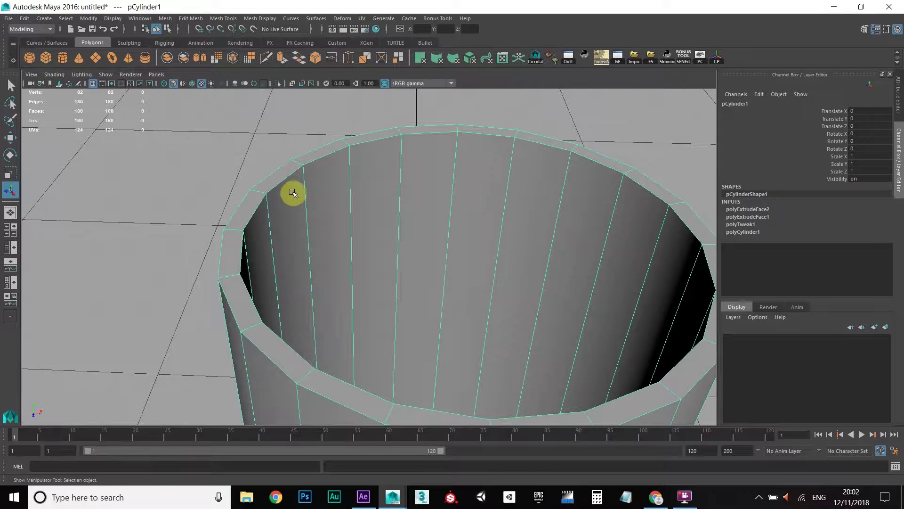
pyautogui.scroll(-6, 293, 194)
pyautogui.keyDown('alt'); pyautogui.moveTo(289, 238); pyautogui.dragTo(347, 197); pyautogui.keyUp('alt')
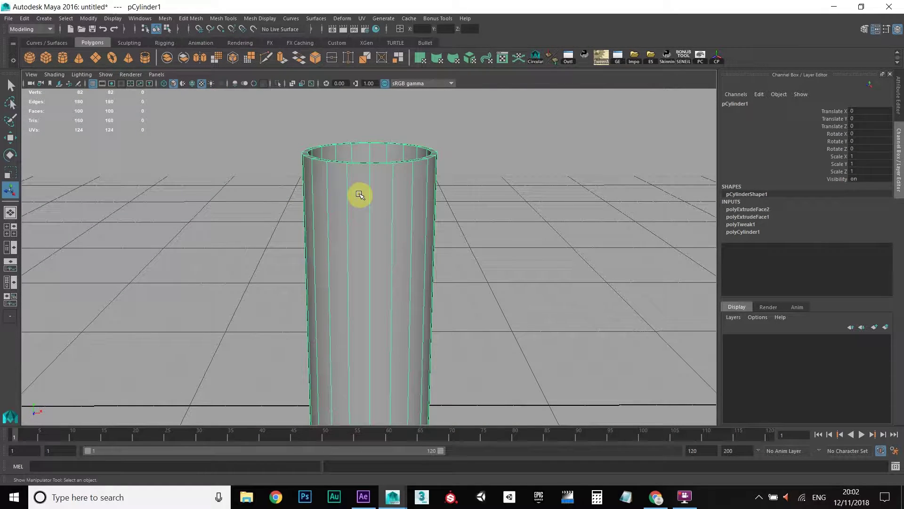
pyautogui.rightClick(360, 194)
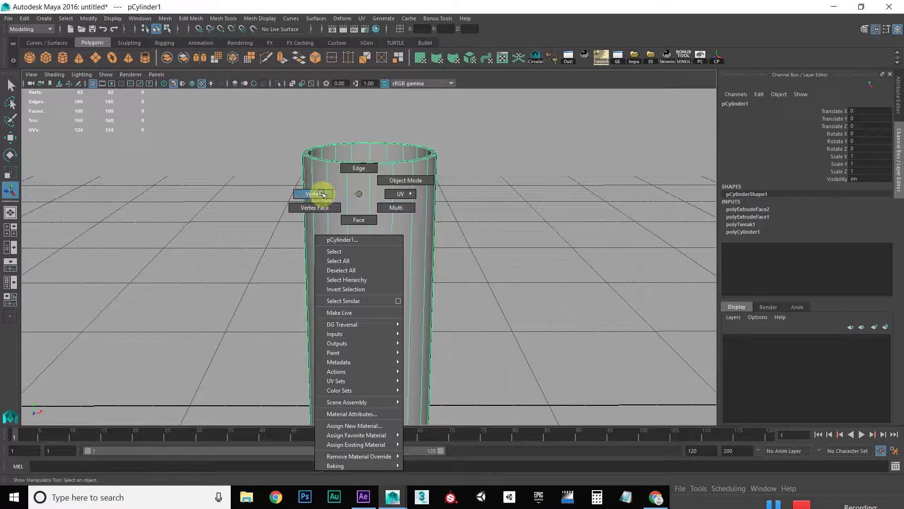
pyautogui.moveTo(280, 196); pyautogui.dragTo(281, 198, button='right')
pyautogui.moveTo(267, 194); pyautogui.dragTo(475, 123)
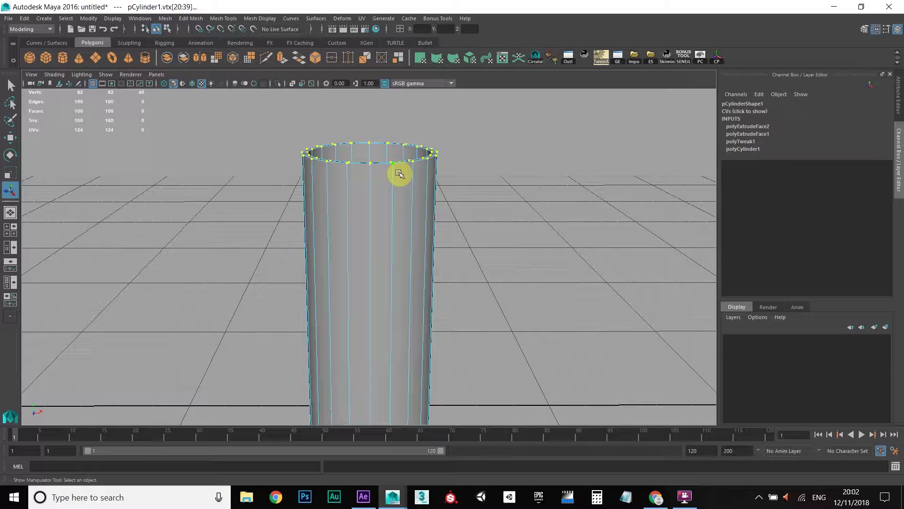
pyautogui.press('r')
pyautogui.keyDown('alt'); pyautogui.moveTo(332, 174); pyautogui.dragTo(363, 226); pyautogui.keyUp('alt')
pyautogui.scroll(3, 363, 227)
pyautogui.scroll(-4, 363, 229)
pyautogui.moveTo(363, 229)
pyautogui.keyDown('alt'); pyautogui.mouseDown(button='middle')
pyautogui.moveTo(353, 212)
pyautogui.moveTo(361, 238)
pyautogui.mouseUp(button='middle'); pyautogui.keyUp('alt')
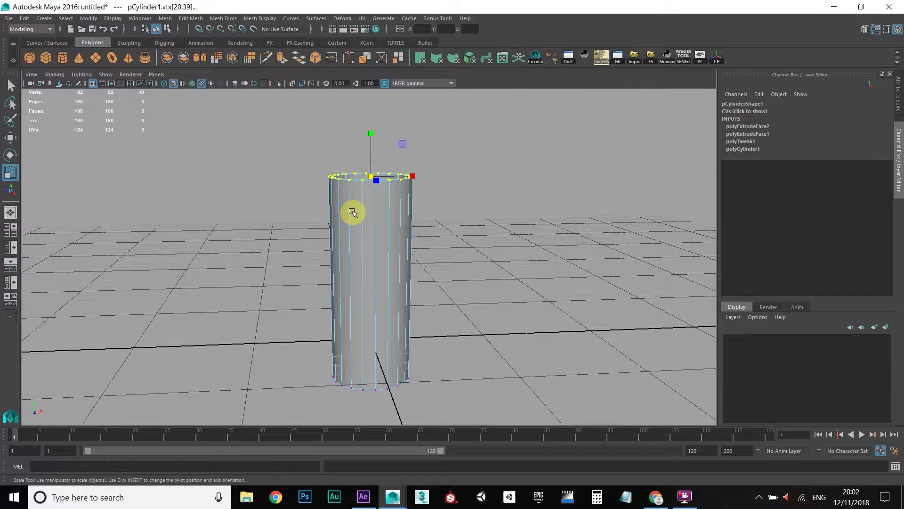
pyautogui.scroll(4, 362, 238)
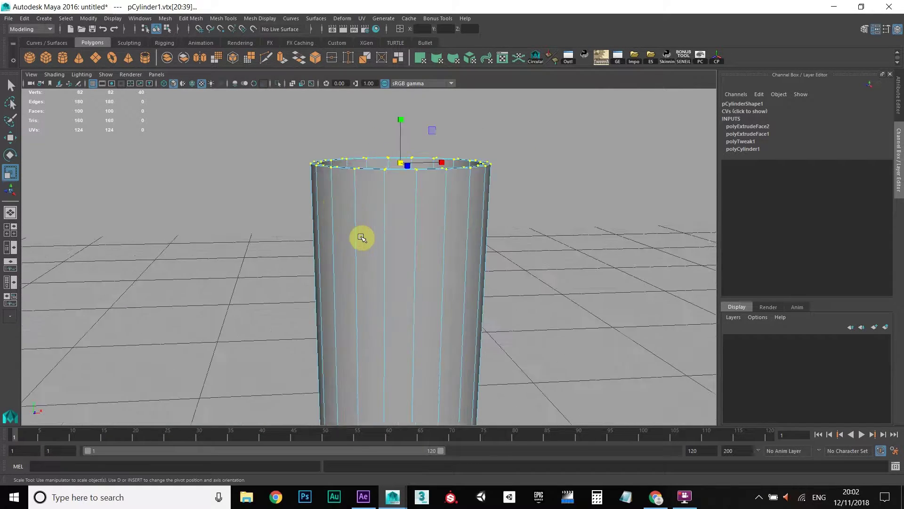
pyautogui.keyDown('alt'); pyautogui.moveTo(312, 166); pyautogui.dragTo(319, 210); pyautogui.keyUp('alt')
pyautogui.scroll(2, 321, 208)
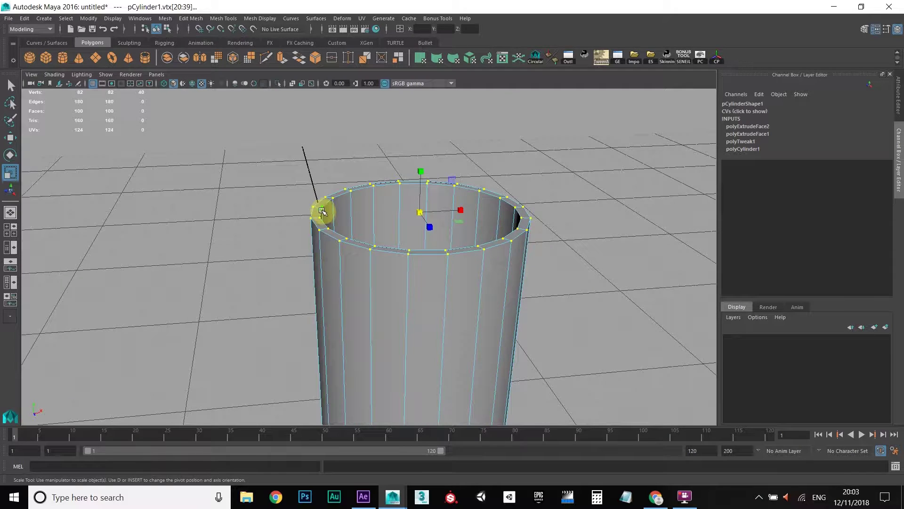
pyautogui.scroll(3, 321, 212)
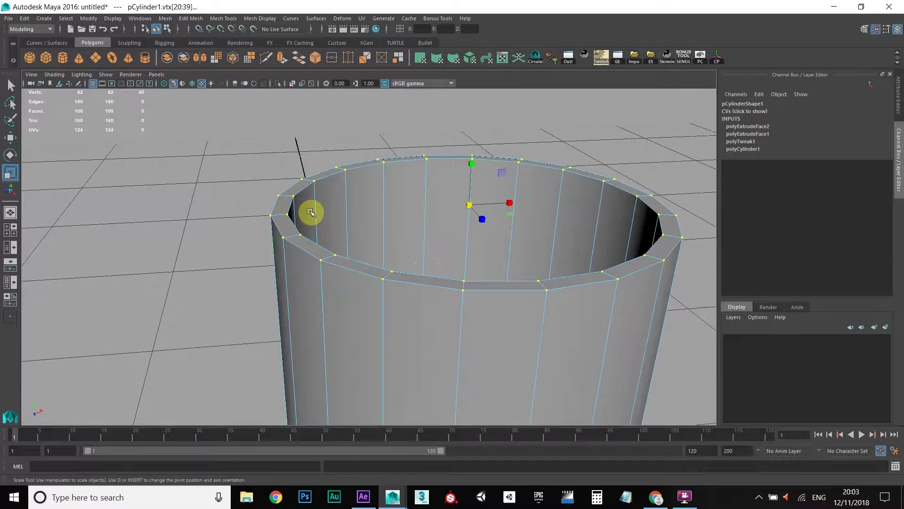
pyautogui.press('F8')
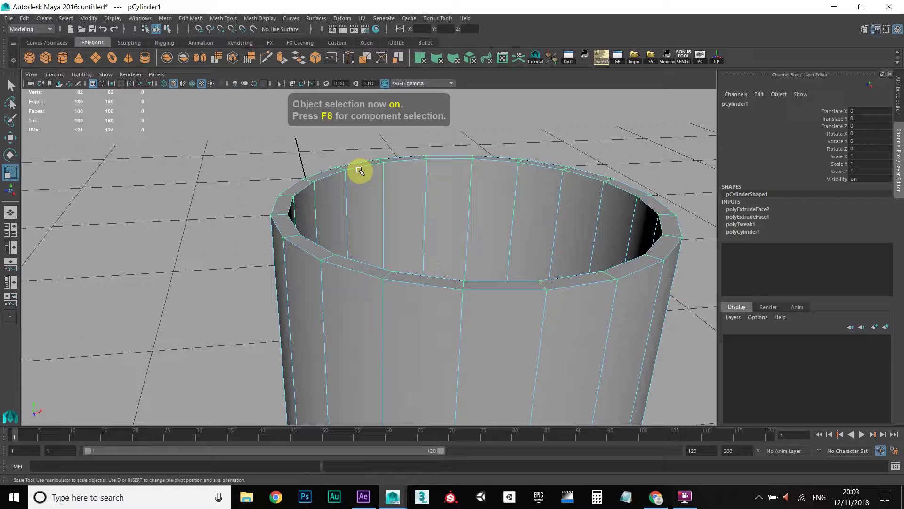
# - Bevel the inner and outer edge loops of the cup's rim with a fraction of about 0.025
pyautogui.moveTo(360, 171)
pyautogui.keyDown('alt'); pyautogui.mouseDown()
pyautogui.moveTo(330, 180)
pyautogui.moveTo(377, 174)
pyautogui.mouseUp(); pyautogui.keyUp('alt')
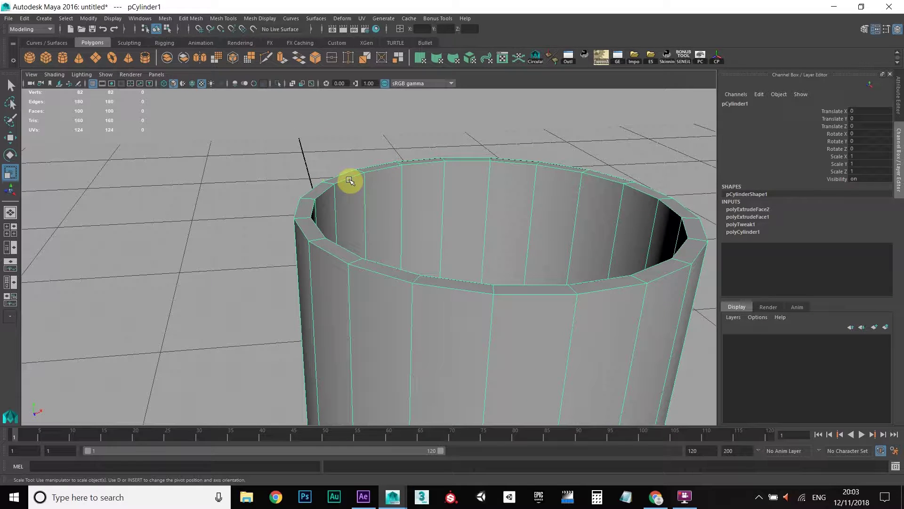
pyautogui.moveTo(349, 180); pyautogui.dragTo(352, 143, button='right')
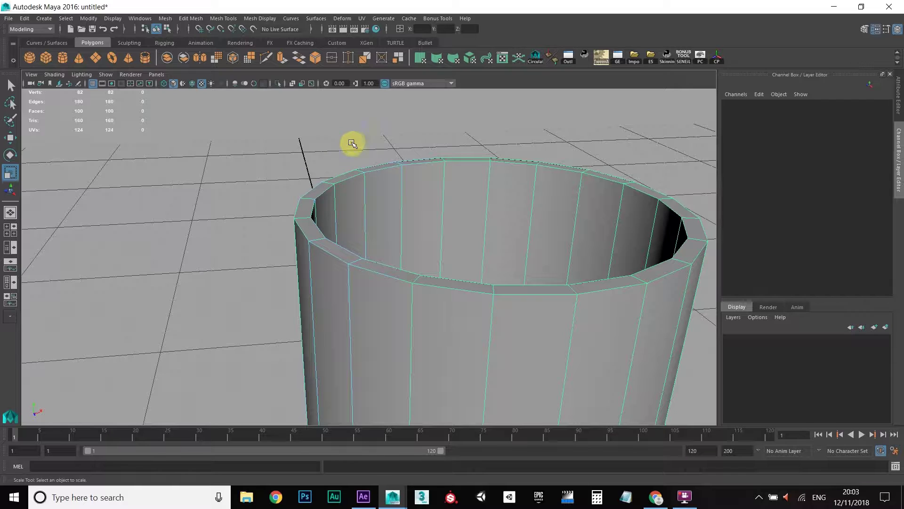
pyautogui.doubleClick(351, 177)
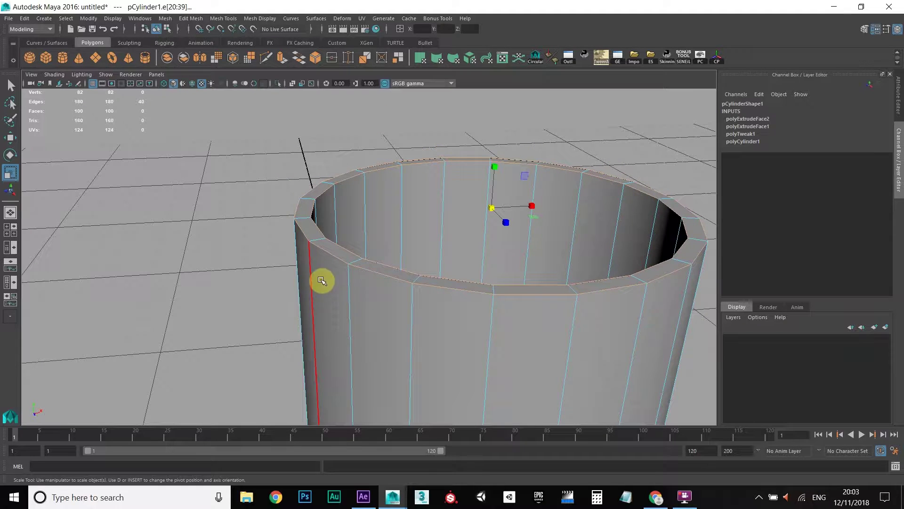
pyautogui.keyDown('shift'); pyautogui.rightClick(351, 183); pyautogui.keyUp('shift')
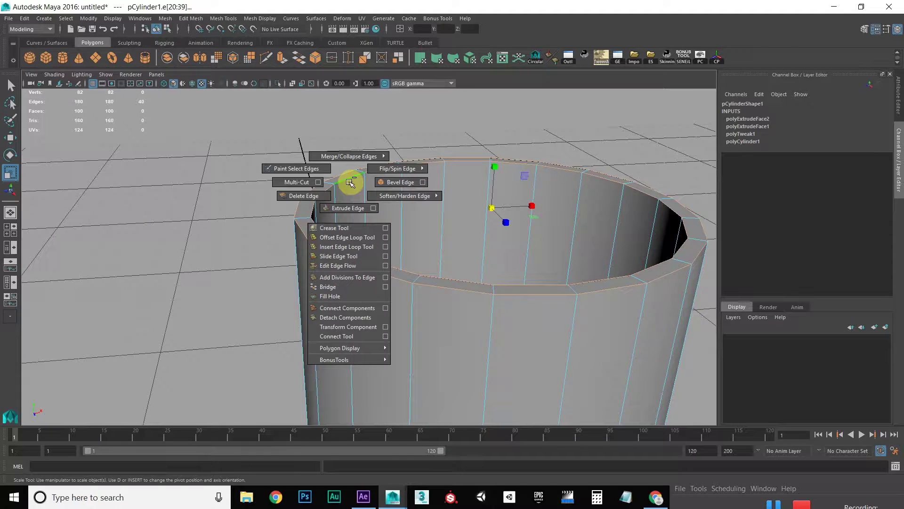
pyautogui.click(404, 184)
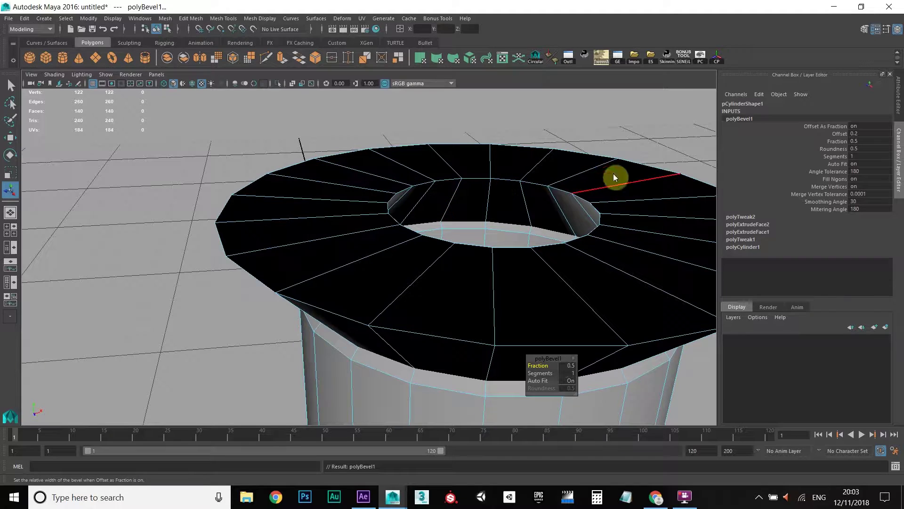
pyautogui.hotkey('ctrl', 'a')
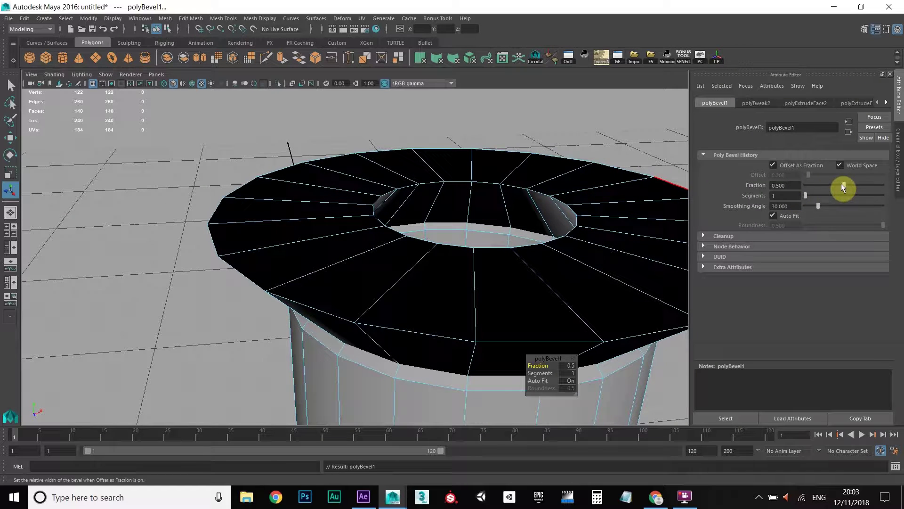
pyautogui.moveTo(843, 186); pyautogui.dragTo(806, 190)
pyautogui.scroll(-2, 443, 230)
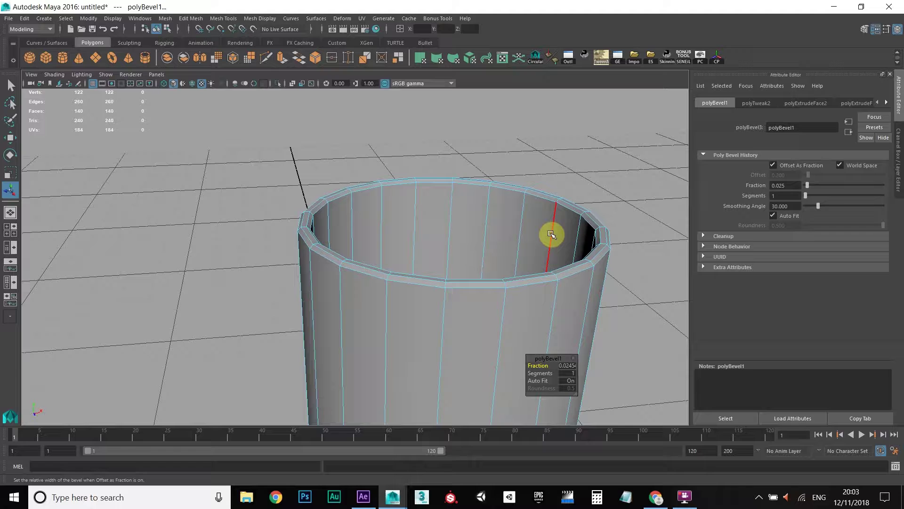
pyautogui.press('F8')
pyautogui.press('F8')
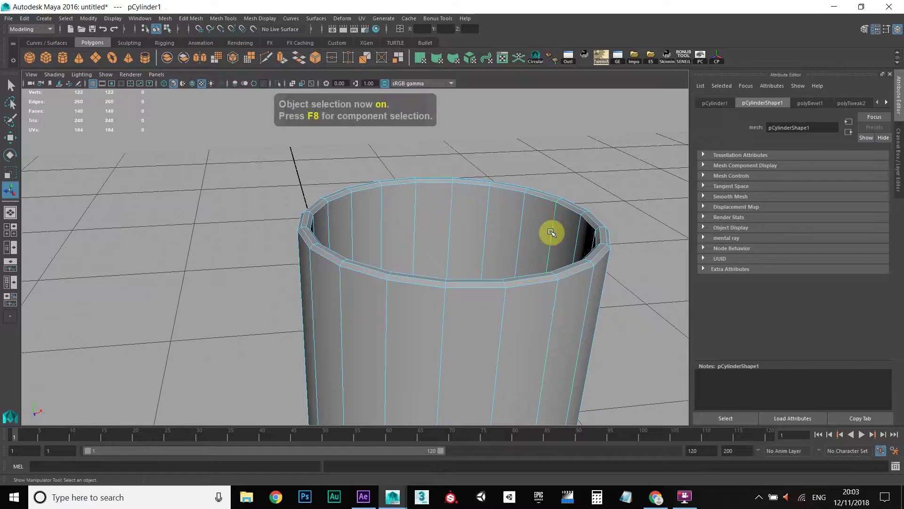
# - Raise the rim bevel's smoothing angle to about 59.6
pyautogui.click(567, 145)
pyautogui.scroll(2, 379, 202)
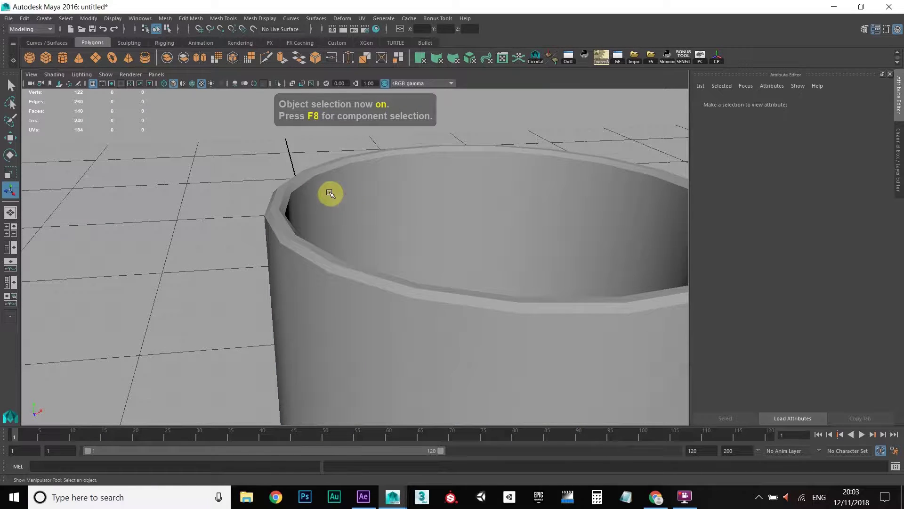
pyautogui.keyDown('alt'); pyautogui.moveTo(330, 193); pyautogui.dragTo(297, 200, button='middle'); pyautogui.keyUp('alt')
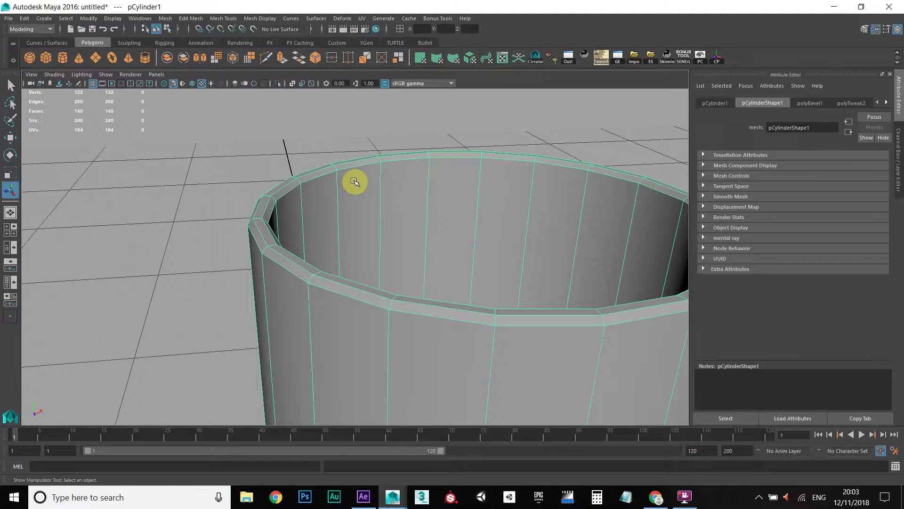
pyautogui.click(811, 104)
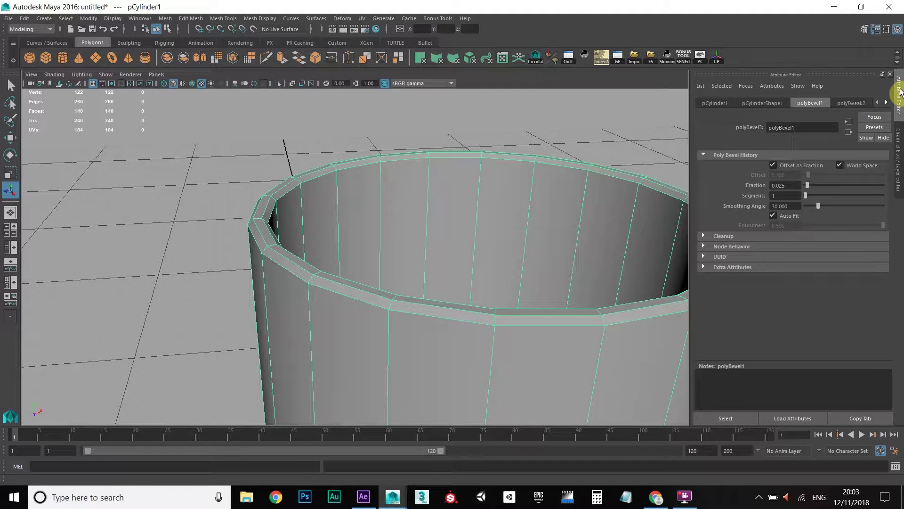
pyautogui.click(891, 142)
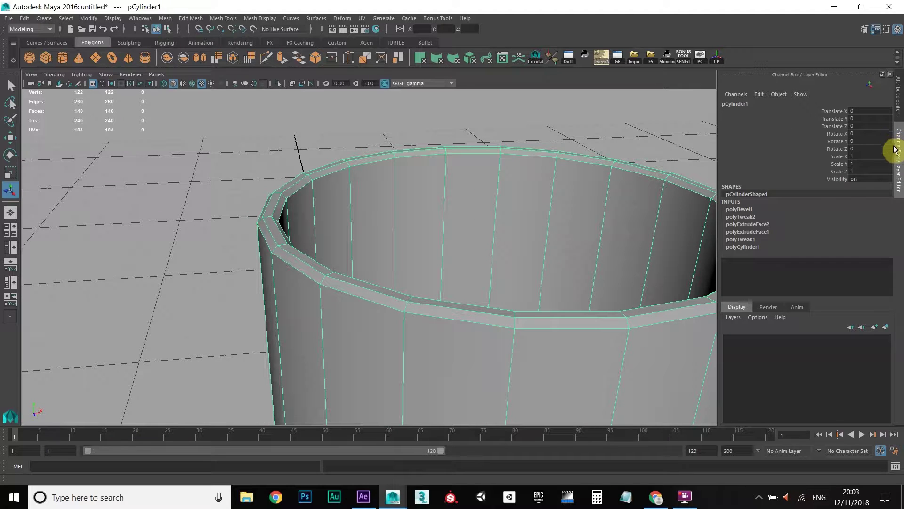
pyautogui.click(896, 155)
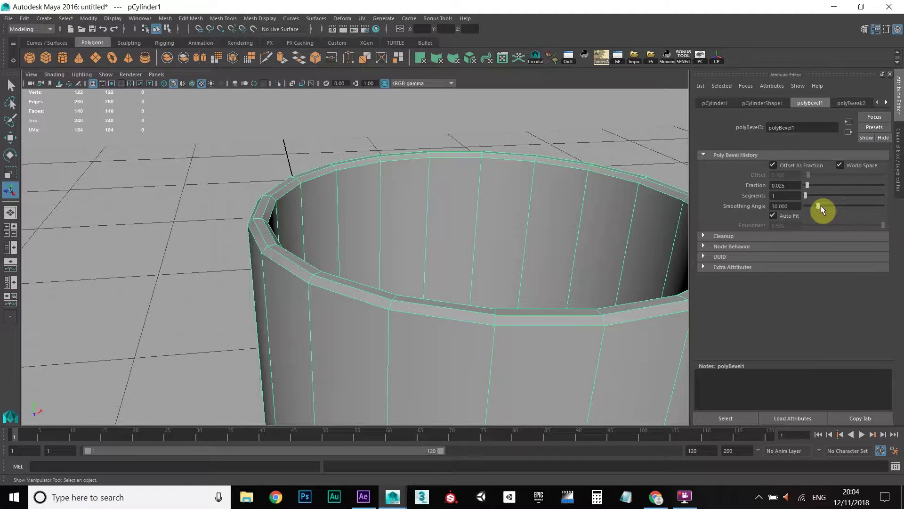
pyautogui.moveTo(818, 205); pyautogui.dragTo(830, 206)
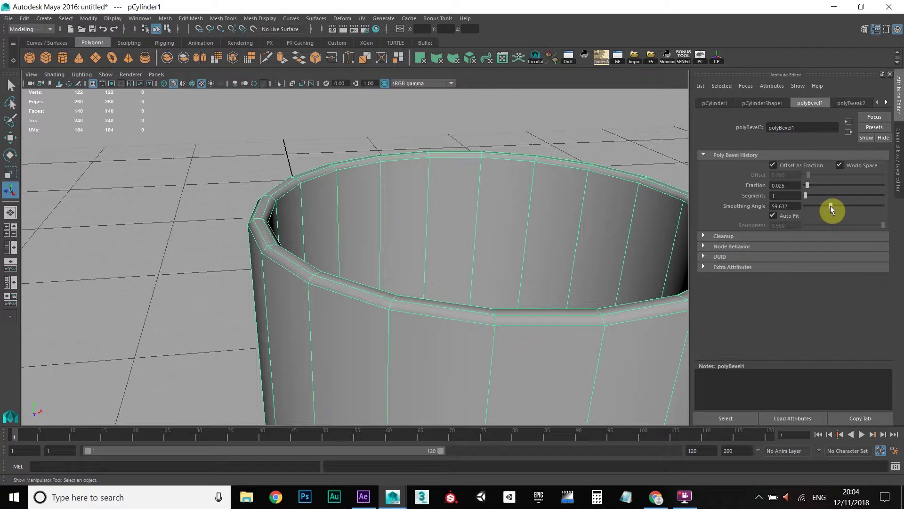
# - Deselect the cup and examine its bevelled rim and outer wall from near and far
pyautogui.scroll(-5, 444, 214)
pyautogui.keyDown('alt'); pyautogui.moveTo(410, 222); pyautogui.dragTo(405, 165, button='middle'); pyautogui.keyUp('alt')
pyautogui.keyDown('alt'); pyautogui.moveTo(405, 165); pyautogui.dragTo(412, 164); pyautogui.keyUp('alt')
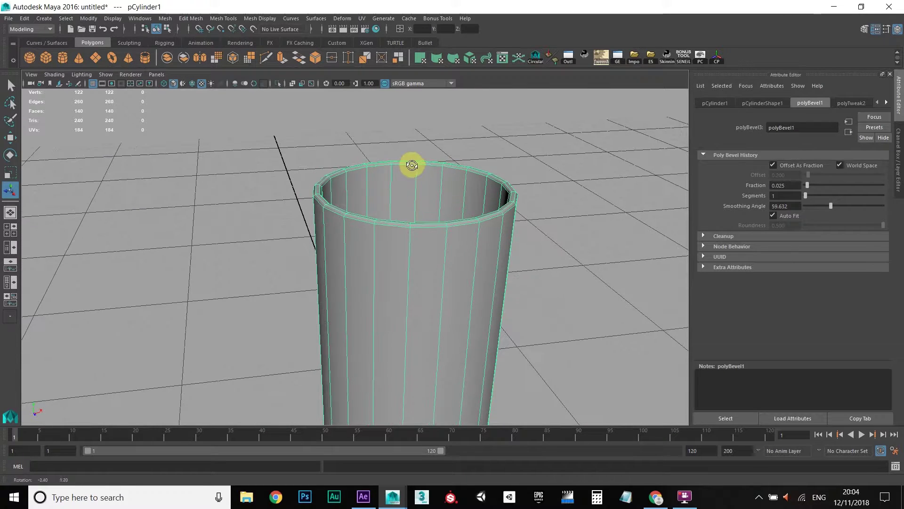
pyautogui.click(531, 171)
pyautogui.scroll(5, 331, 160)
pyautogui.keyDown('alt'); pyautogui.moveTo(266, 165); pyautogui.dragTo(278, 209, button='middle'); pyautogui.keyUp('alt')
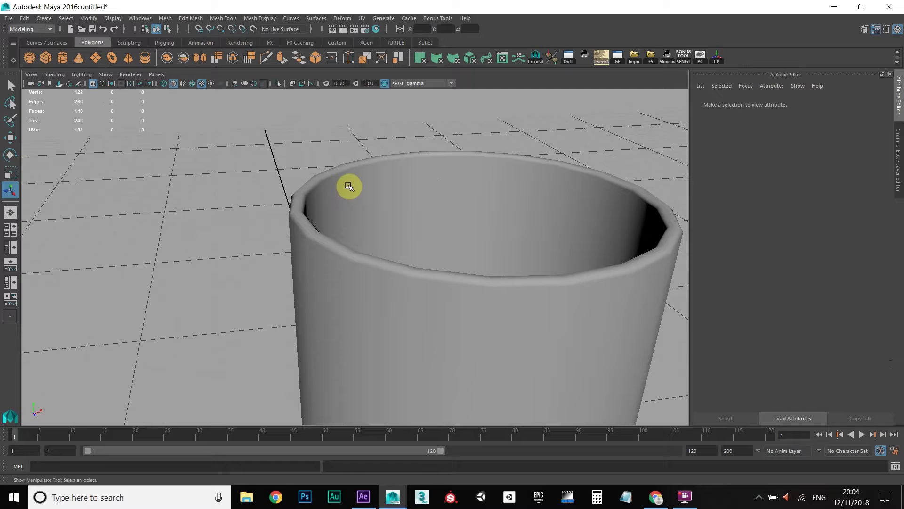
pyautogui.scroll(-1, 336, 268)
pyautogui.scroll(1, 343, 267)
pyautogui.click(293, 219)
pyautogui.click(188, 236)
pyautogui.scroll(-3, 353, 287)
pyautogui.scroll(6, 284, 254)
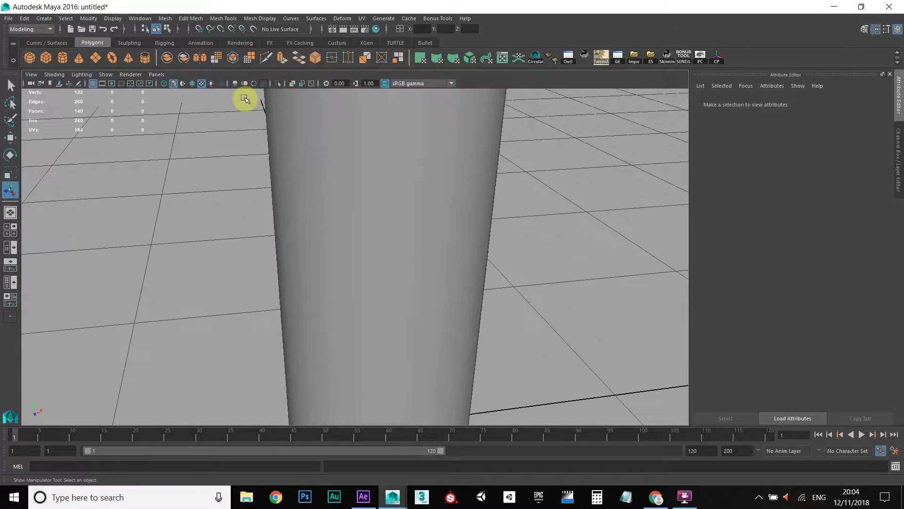
pyautogui.scroll(-4, 317, 335)
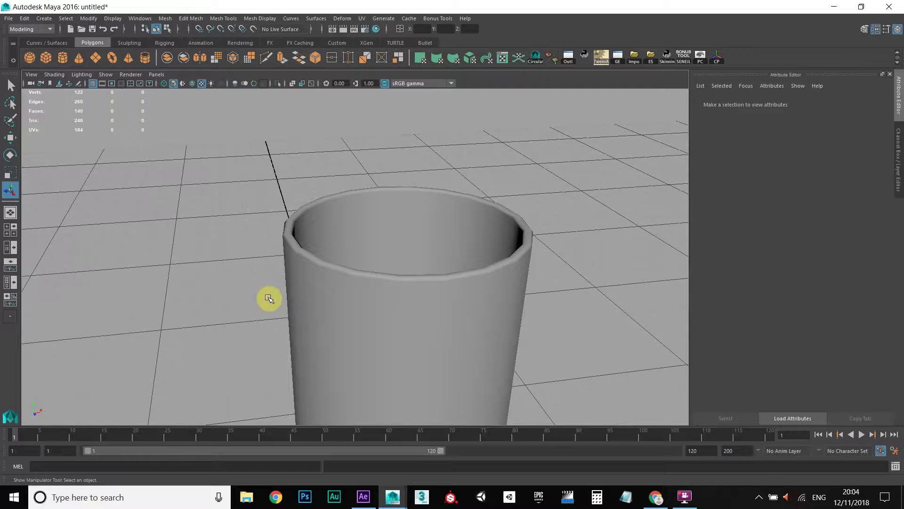
pyautogui.scroll(-6, 268, 298)
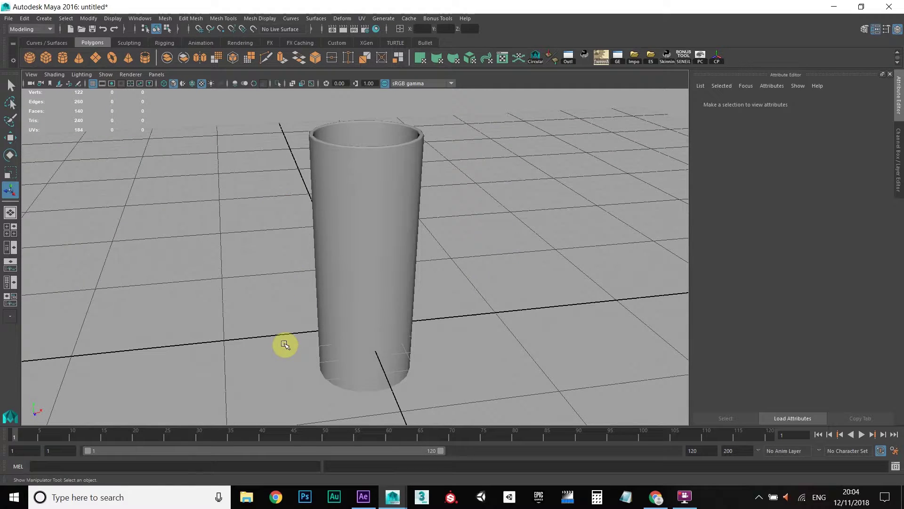
# - Select the outer edge loop around the cup's base together with the edge loop around its inner floor
pyautogui.keyDown('alt'); pyautogui.moveTo(284, 345); pyautogui.dragTo(283, 278); pyautogui.keyUp('alt')
pyautogui.keyDown('alt'); pyautogui.moveTo(323, 333); pyautogui.dragTo(327, 280); pyautogui.keyUp('alt')
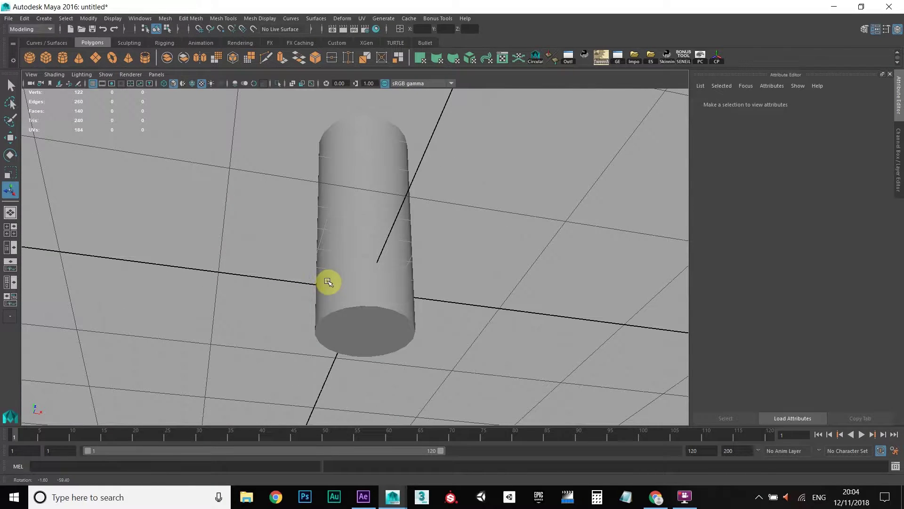
pyautogui.scroll(5, 331, 202)
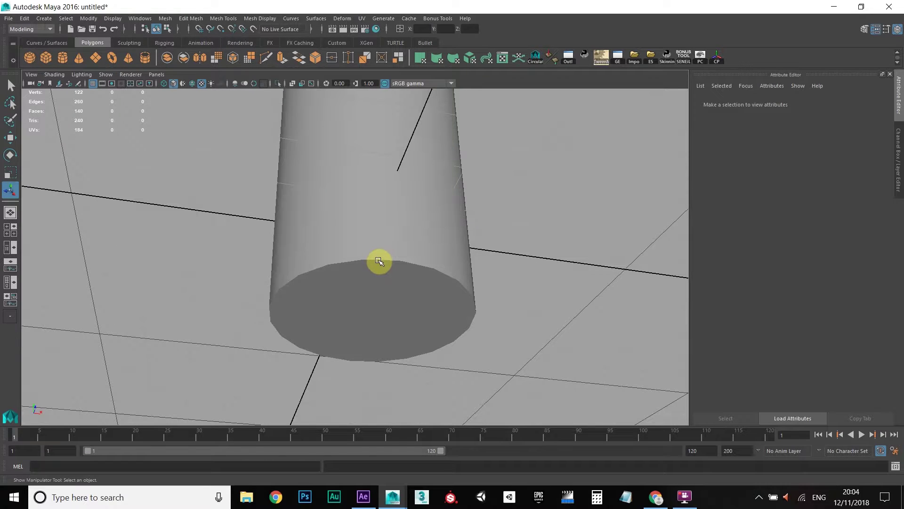
pyautogui.moveTo(379, 258); pyautogui.dragTo(377, 198, button='right')
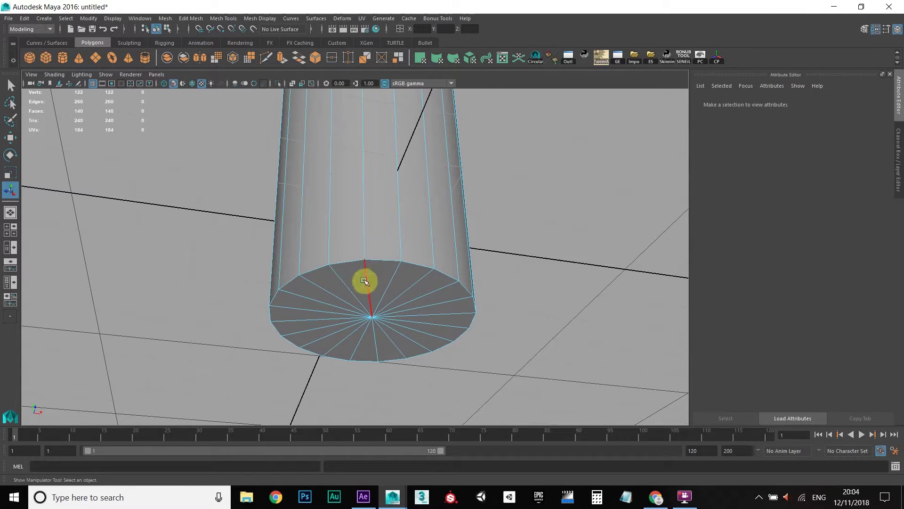
pyautogui.doubleClick(377, 258)
pyautogui.keyDown('alt'); pyautogui.moveTo(355, 175); pyautogui.dragTo(375, 269); pyautogui.keyUp('alt')
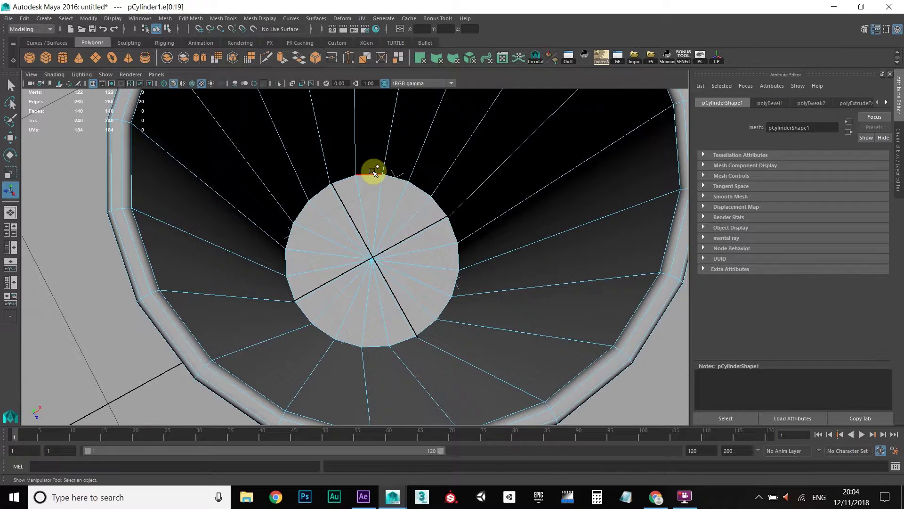
pyautogui.scroll(-5, 372, 172)
pyautogui.keyDown('alt'); pyautogui.moveTo(364, 246); pyautogui.dragTo(366, 160); pyautogui.keyUp('alt')
pyautogui.keyDown('alt'); pyautogui.moveTo(357, 256); pyautogui.dragTo(348, 191, button='middle'); pyautogui.keyUp('alt')
pyautogui.scroll(4, 354, 187)
pyautogui.scroll(-1, 347, 192)
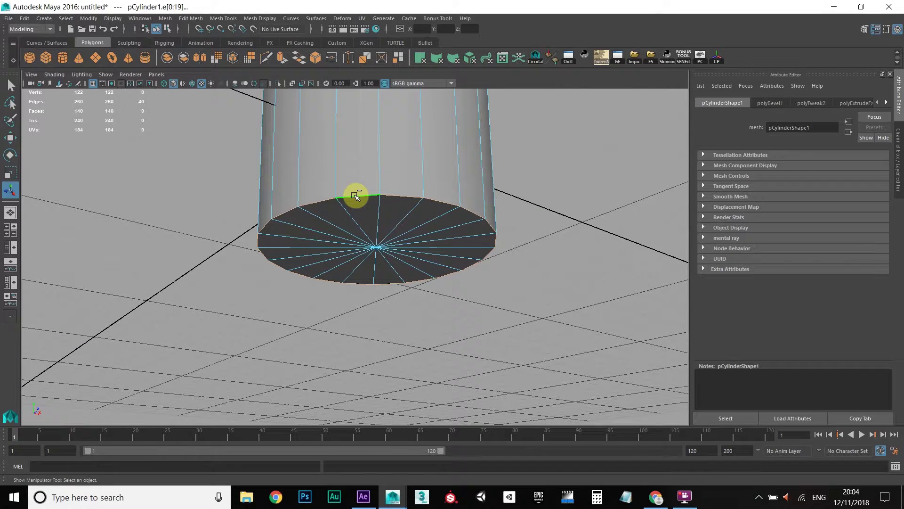
# - Bevel the selected base and inner floor edge loops with a fraction of about 0.11 and 2 segments
pyautogui.keyDown('shift'); pyautogui.moveTo(357, 196); pyautogui.dragTo(389, 196, button='right'); pyautogui.keyUp('shift')
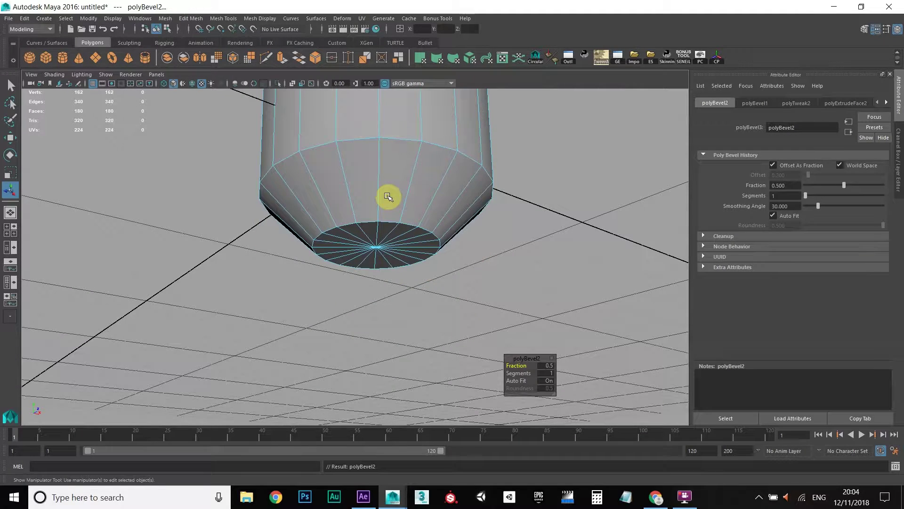
pyautogui.keyDown('alt'); pyautogui.moveTo(388, 196); pyautogui.dragTo(405, 204); pyautogui.keyUp('alt')
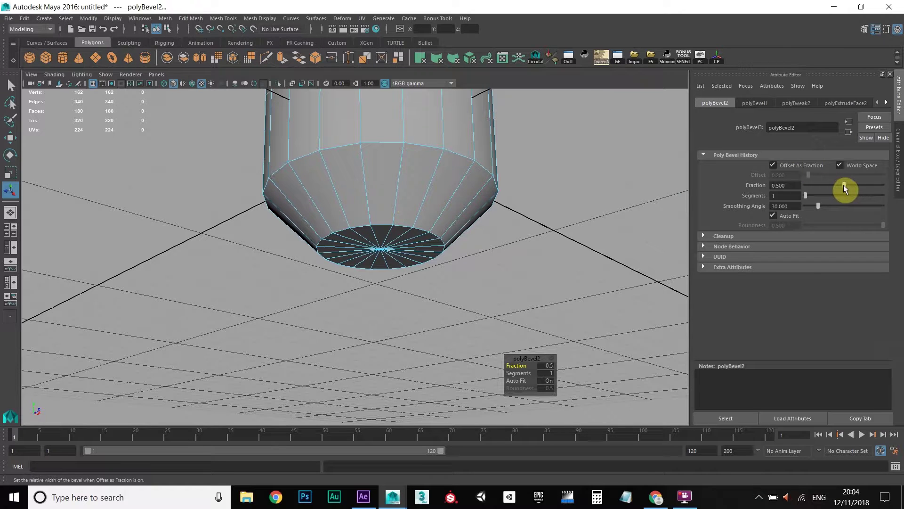
pyautogui.moveTo(843, 185); pyautogui.dragTo(809, 194)
pyautogui.keyDown('alt'); pyautogui.moveTo(489, 188); pyautogui.dragTo(466, 175); pyautogui.keyUp('alt')
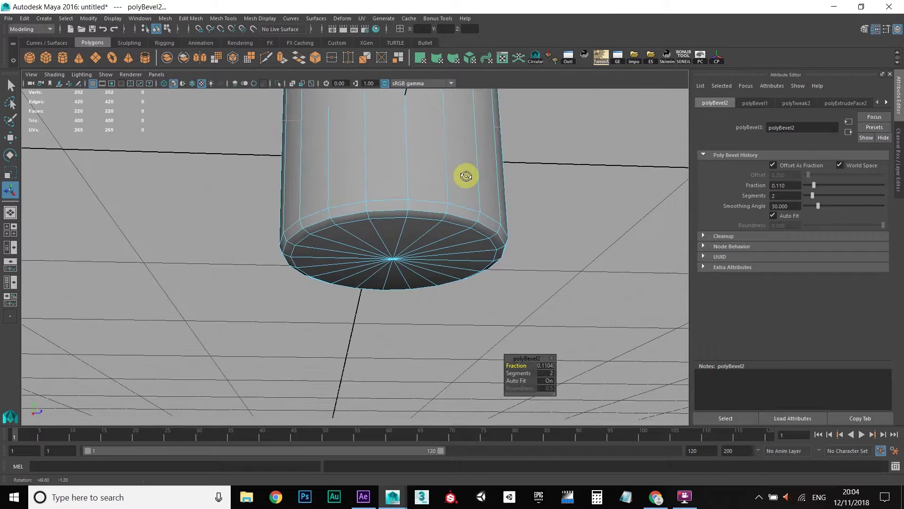
# - Raise the smoothing angle of the base and inner floor bevel to about 65.15
pyautogui.keyDown('alt'); pyautogui.moveTo(420, 194); pyautogui.dragTo(410, 188); pyautogui.keyUp('alt')
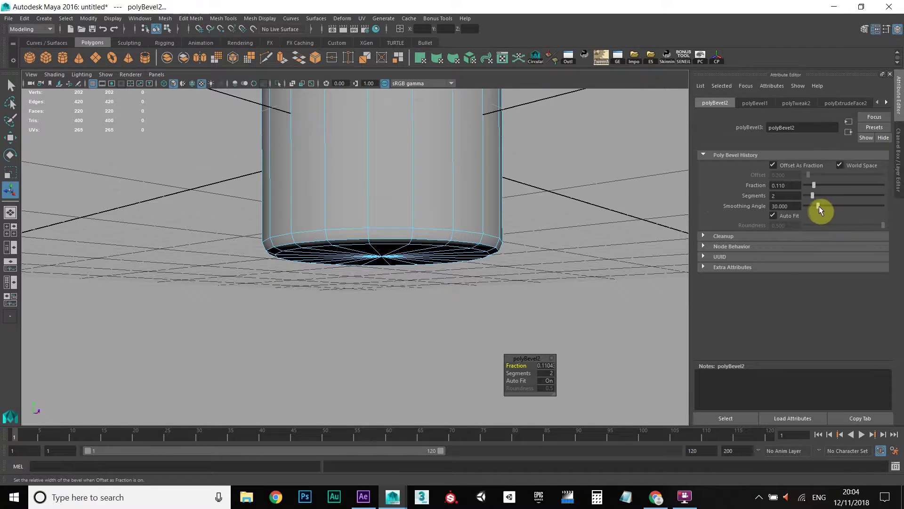
pyautogui.moveTo(819, 205); pyautogui.dragTo(832, 206)
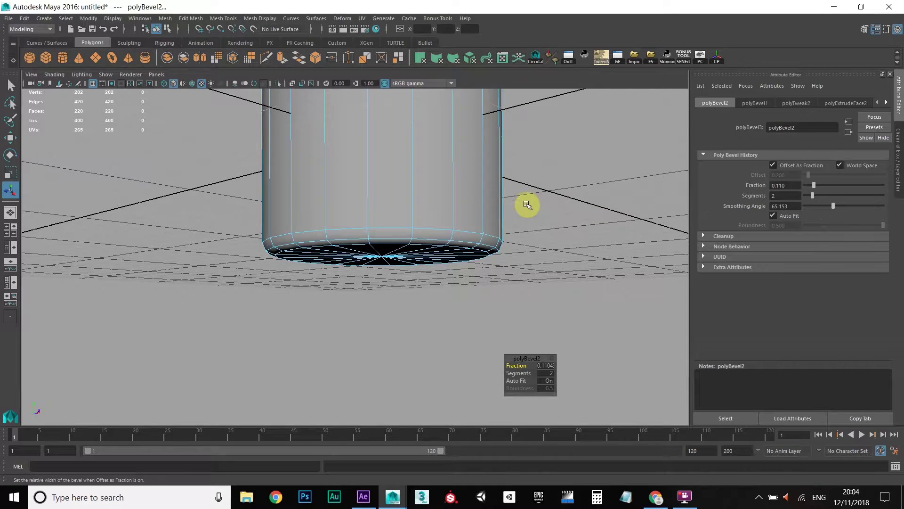
pyautogui.keyDown('alt'); pyautogui.moveTo(527, 205); pyautogui.dragTo(372, 188); pyautogui.keyUp('alt')
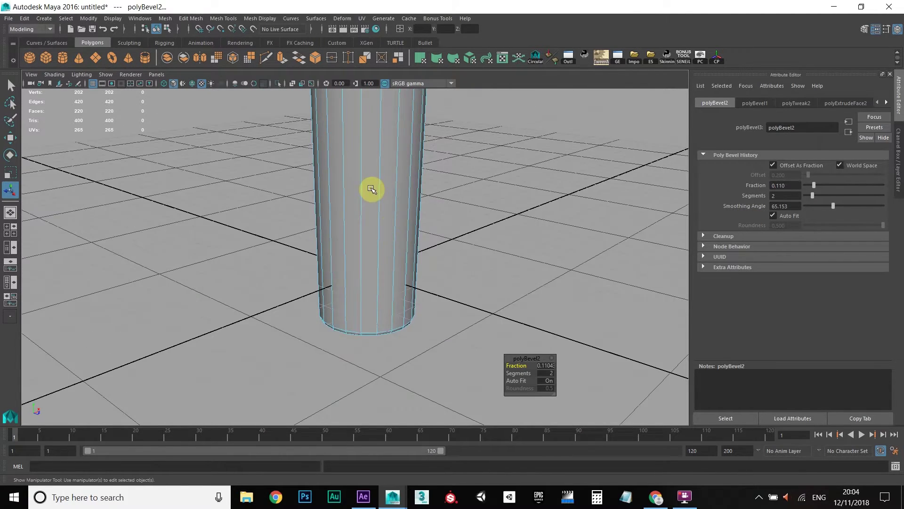